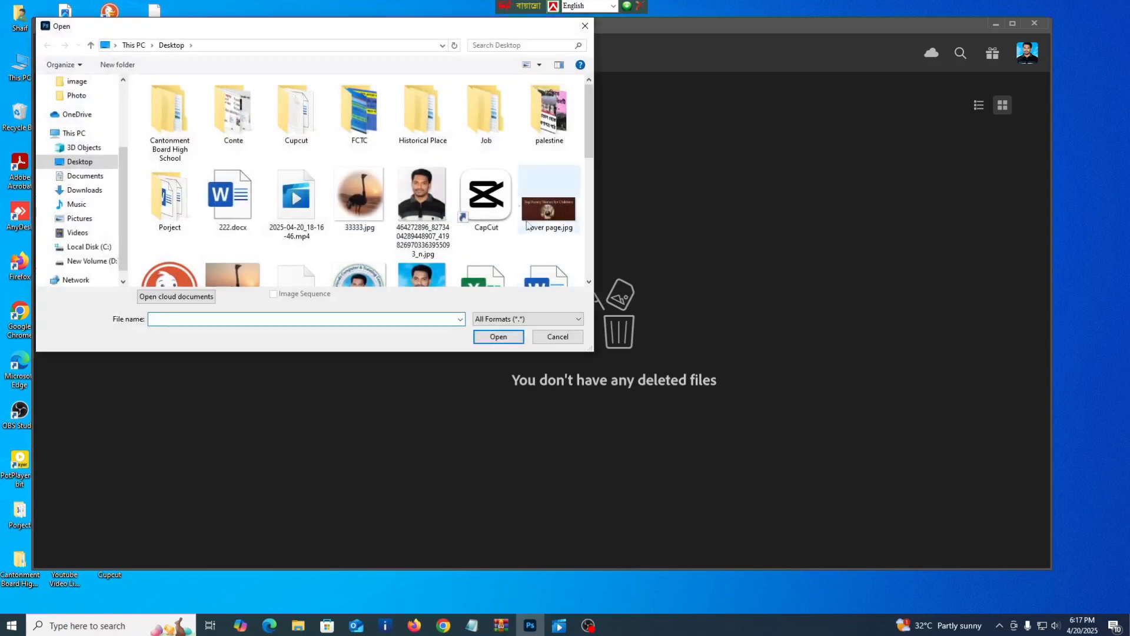
Create a new document from the A4 print preset (210 x 297 mm, 300 ppi, RGB Color) and maximize the program window
left_click(584, 28)
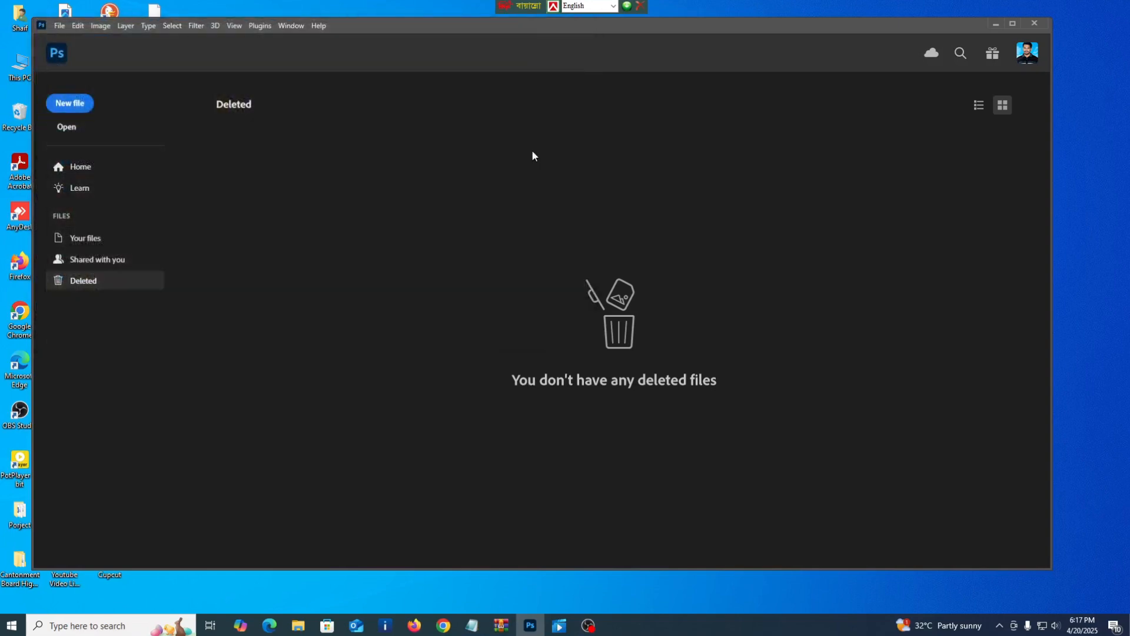
left_click(70, 106)
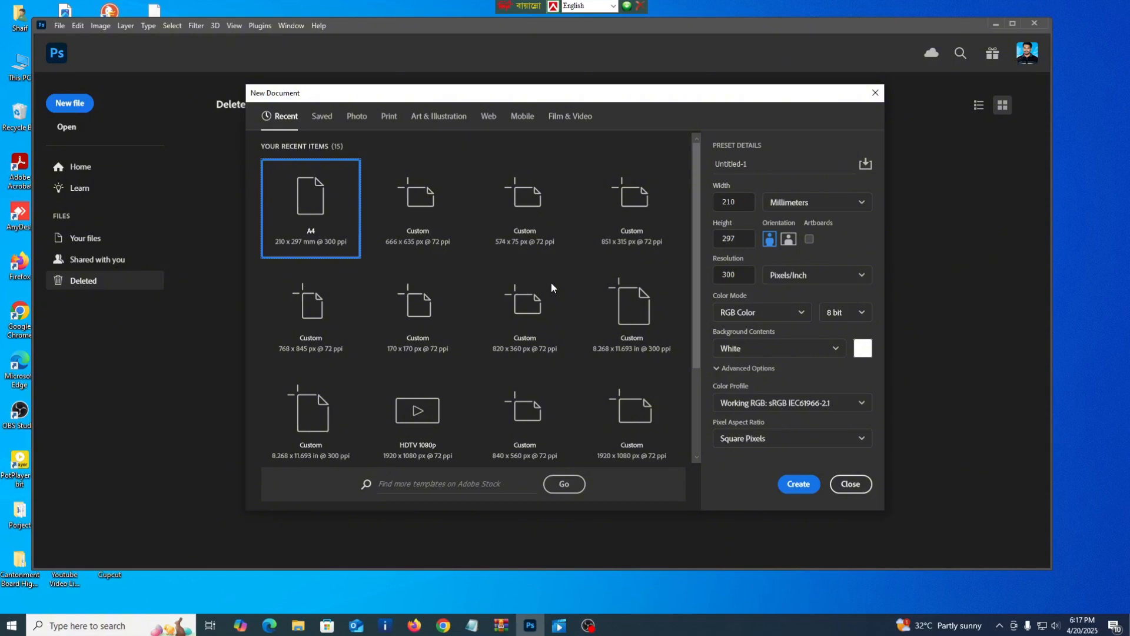
left_click(390, 120)
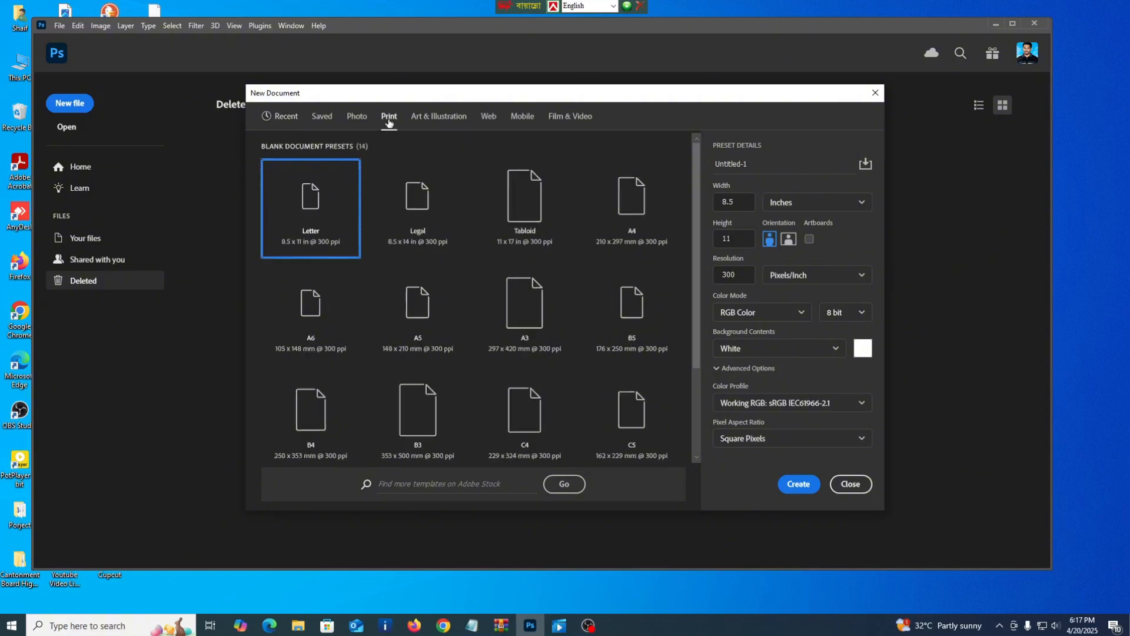
left_click(487, 121)
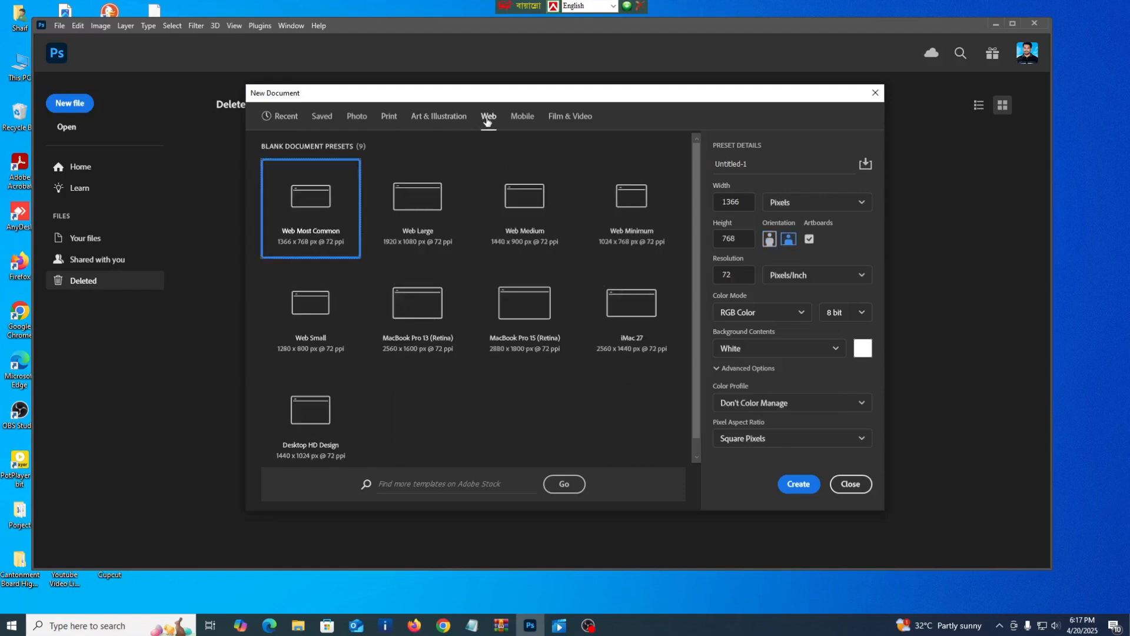
left_click(392, 124)
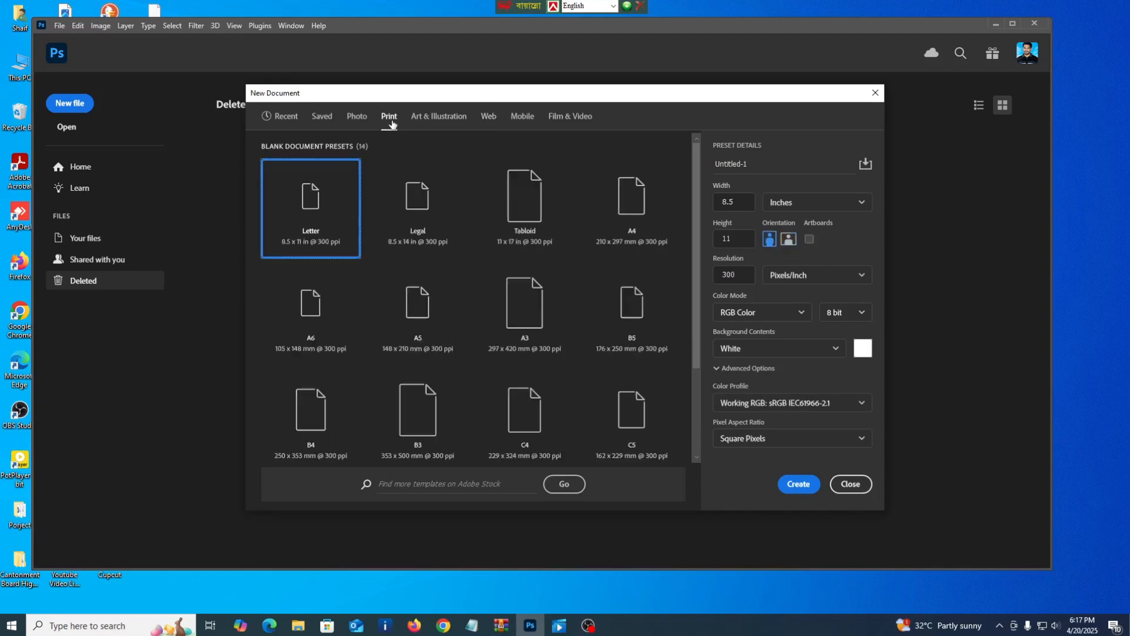
left_click(653, 247)
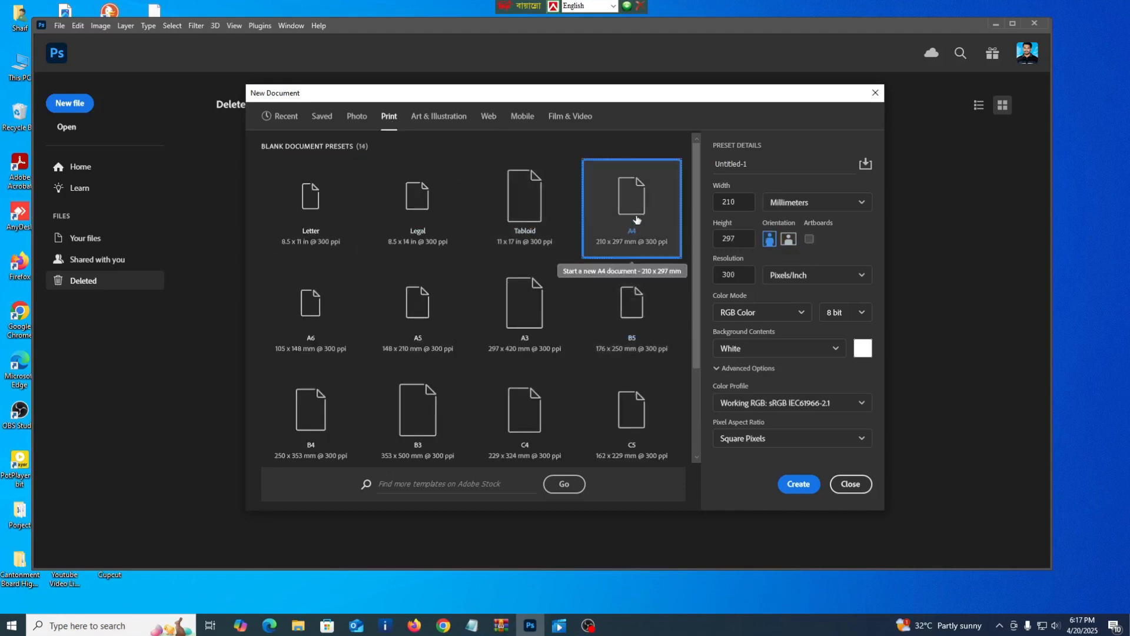
left_click(801, 485)
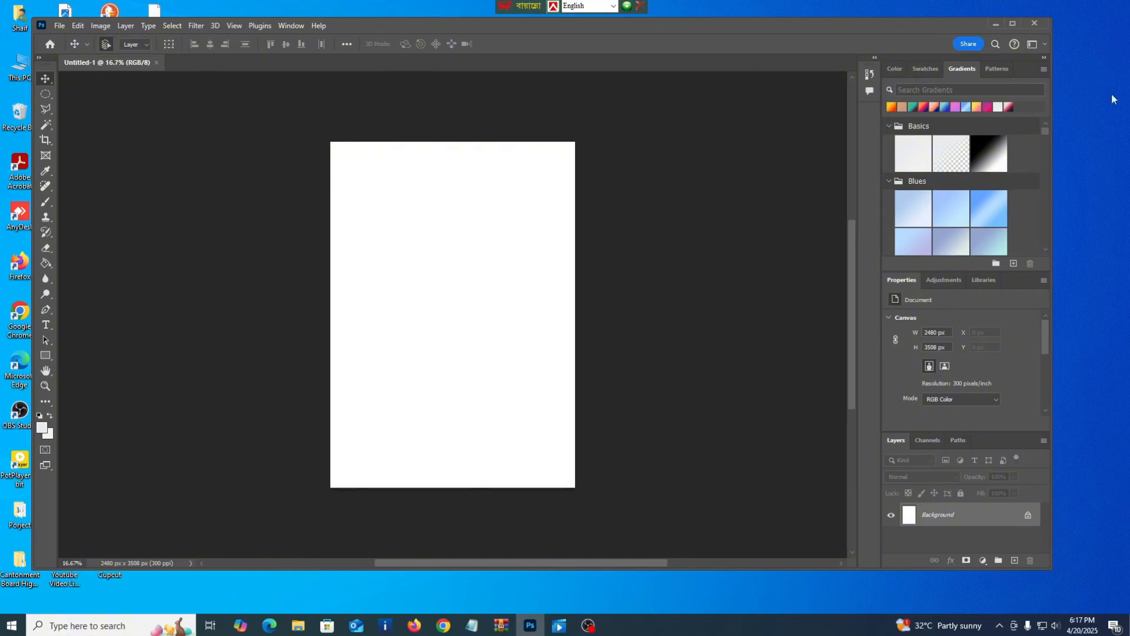
left_click(1016, 24)
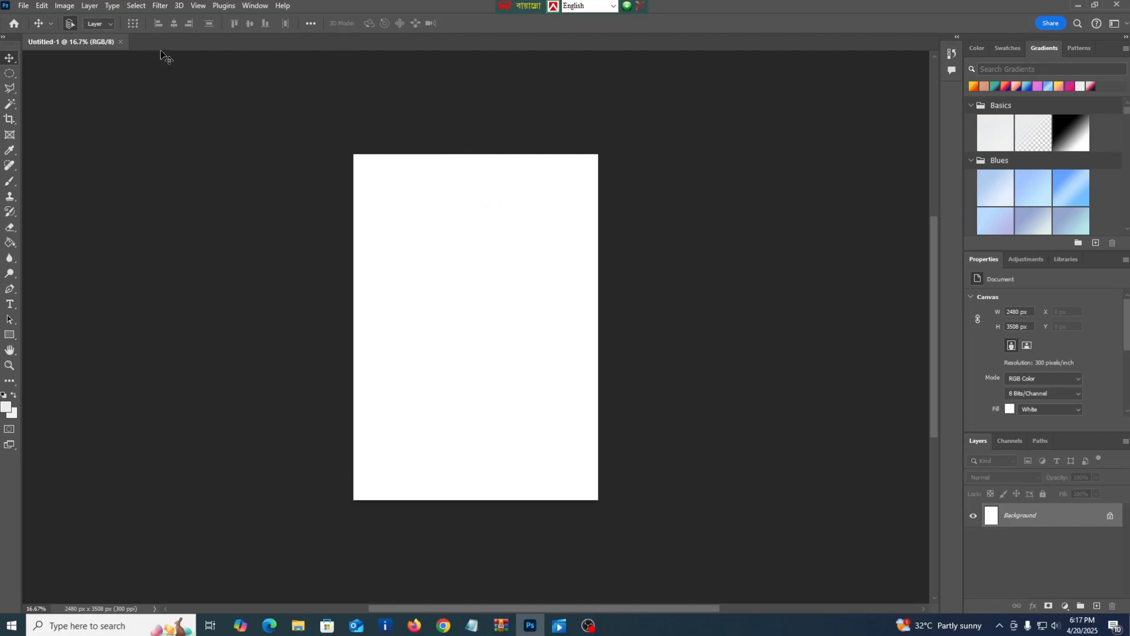
Open the image fb-2.jpg from the Desktop to look at it and close it again
left_click(23, 7)
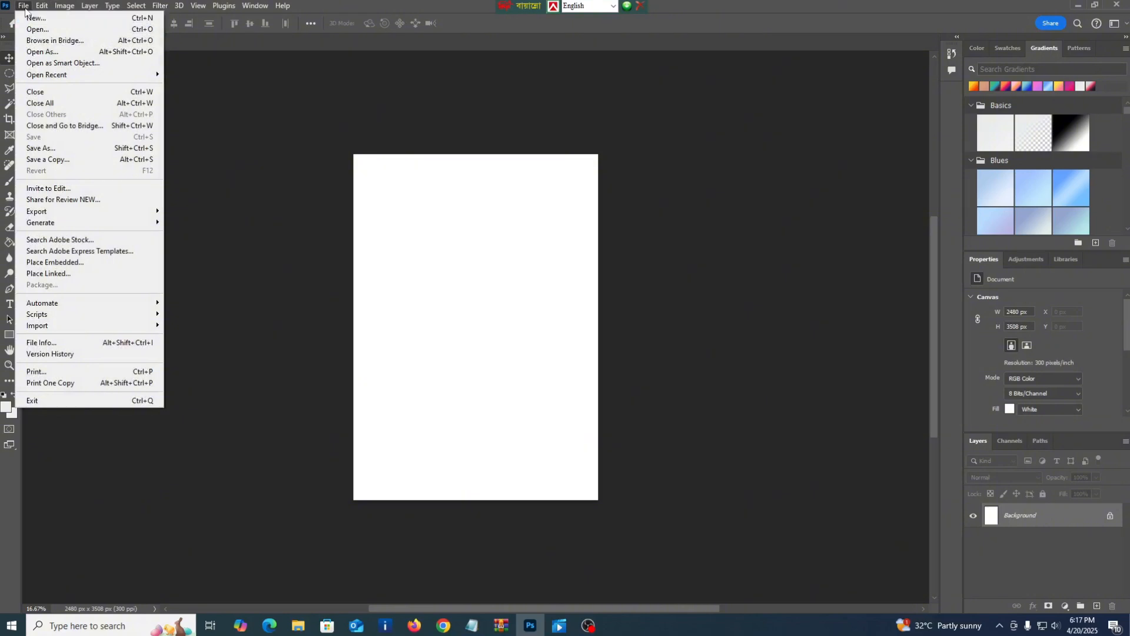
left_click(37, 30)
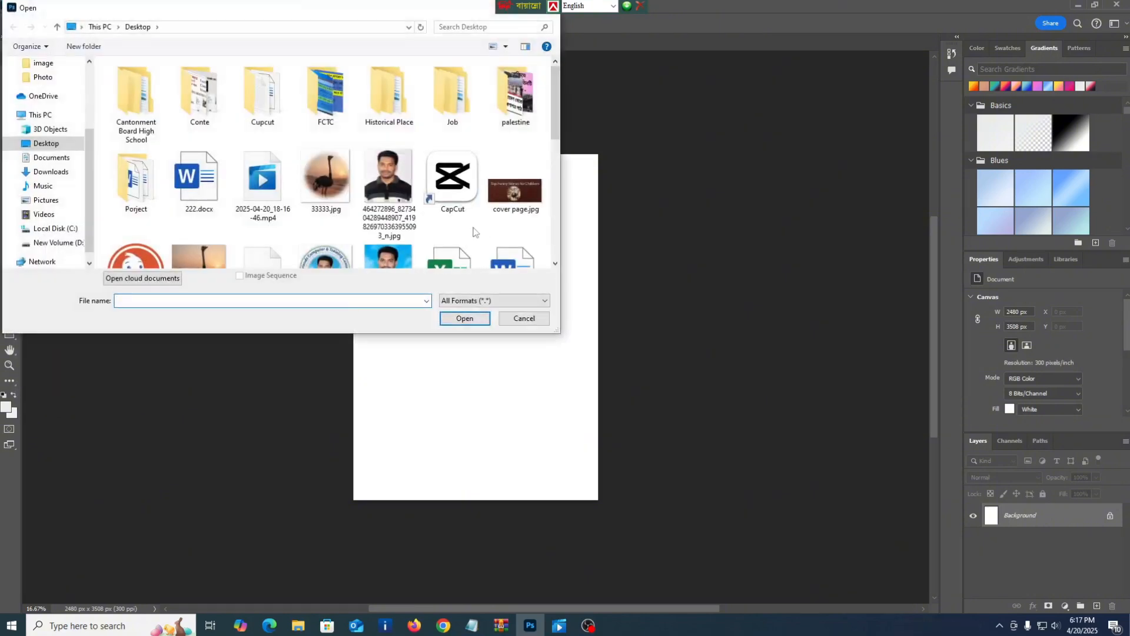
scroll(246, 225, "down", 1)
left_click(208, 218)
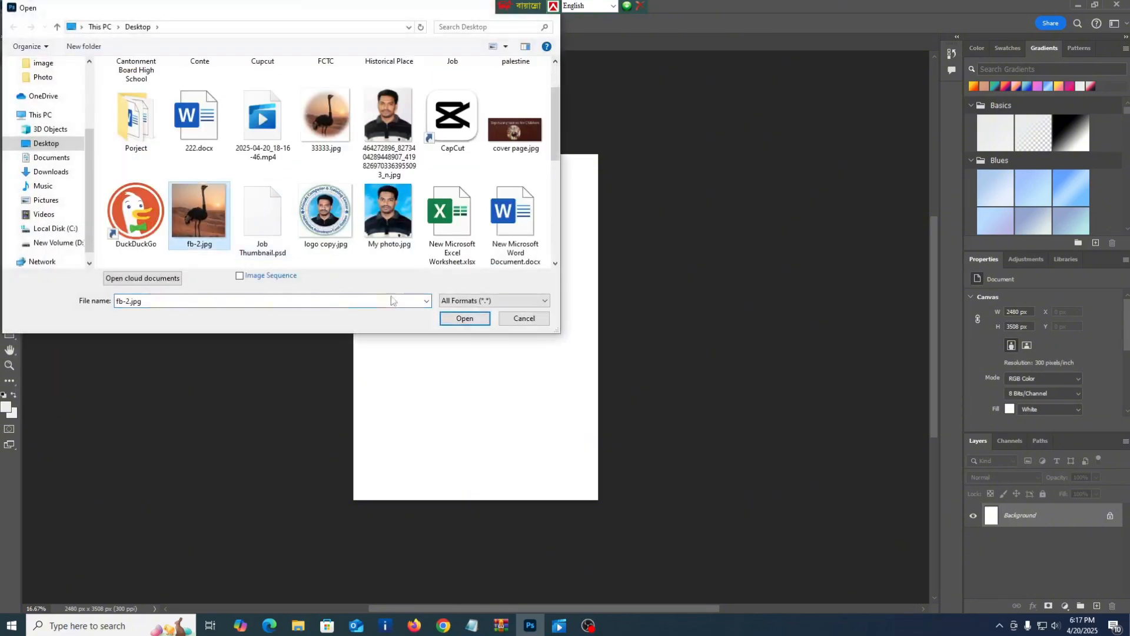
left_click(464, 318)
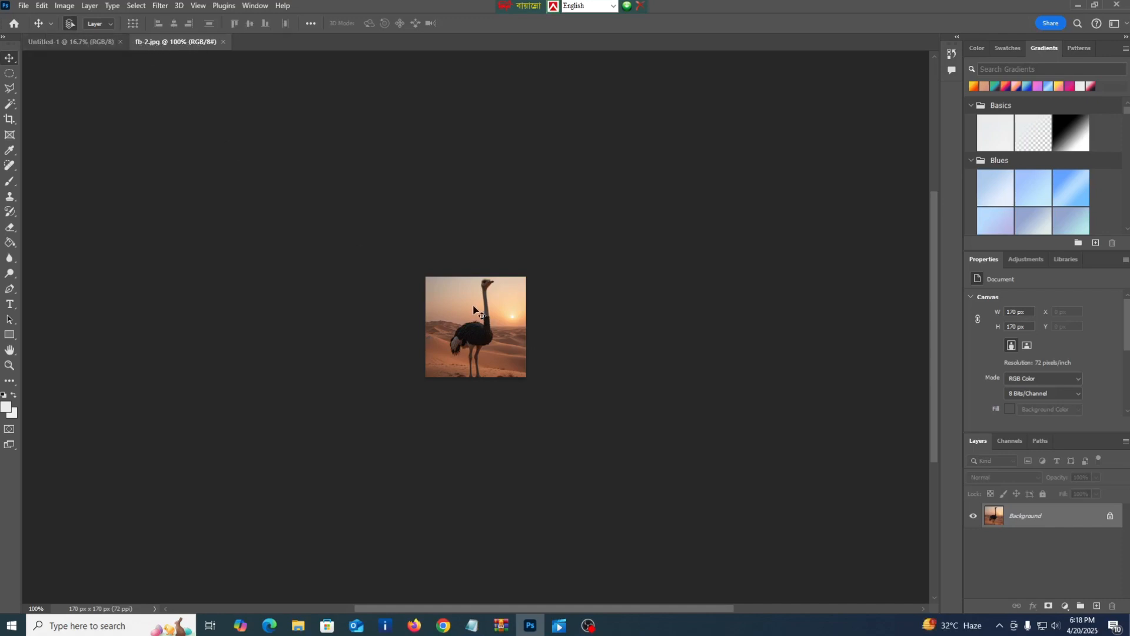
key("ctrl+plus")
key("ctrl+plus")
key("ctrl+plus")
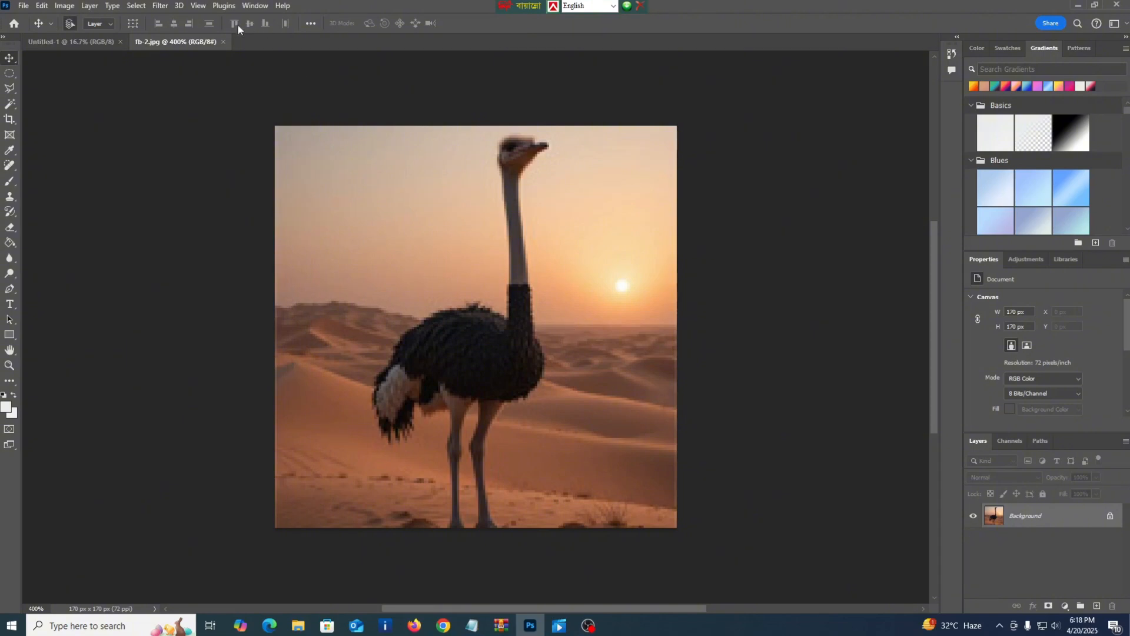
left_click(224, 41)
Open 1.png from the Day-1 folder inside PnG Tree on New Volume (D:)
left_click(23, 5)
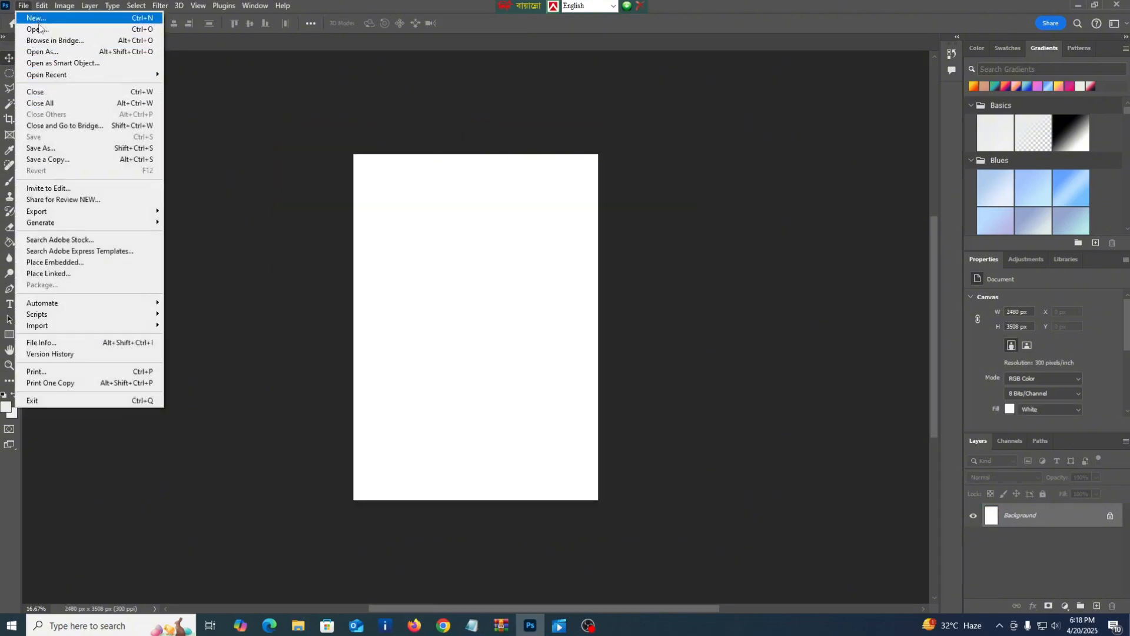
left_click(38, 29)
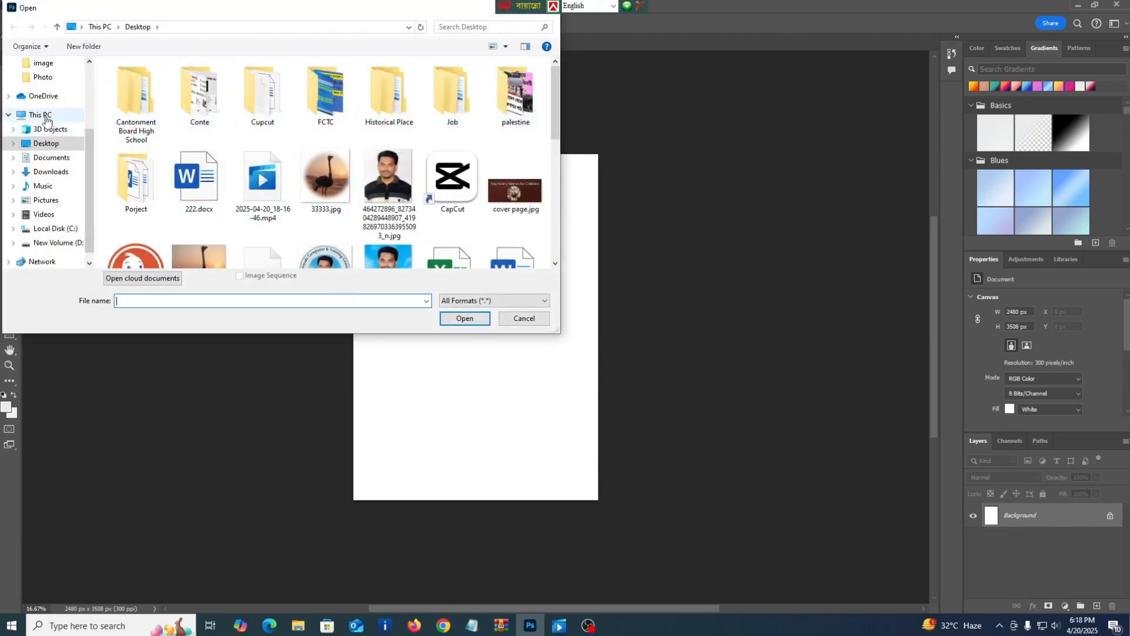
left_click(40, 114)
double_click(318, 206)
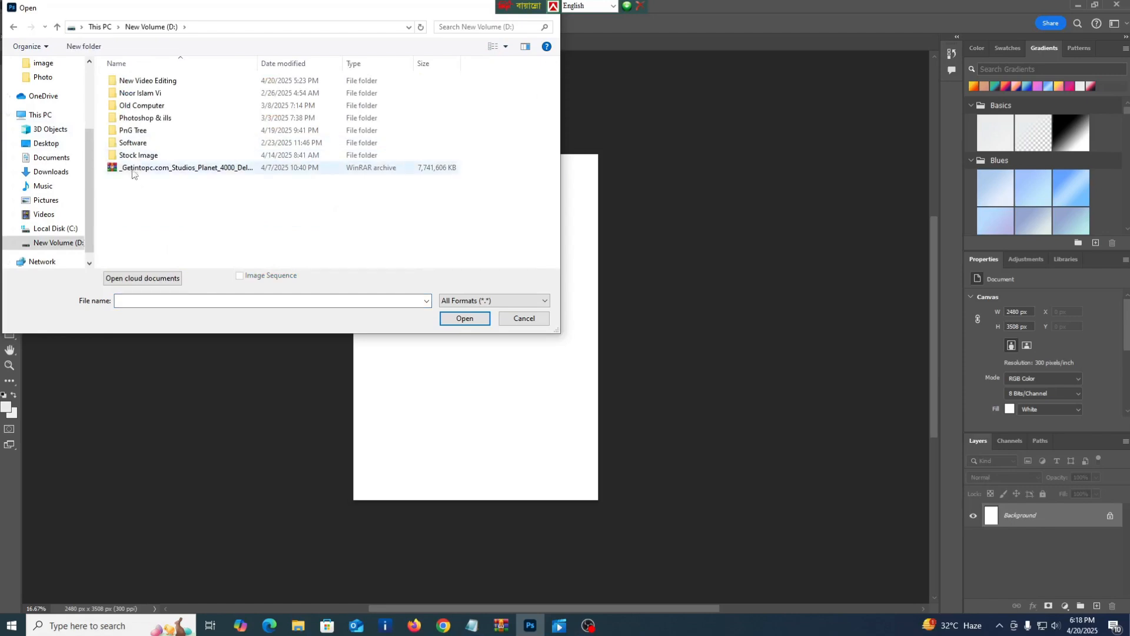
double_click(154, 131)
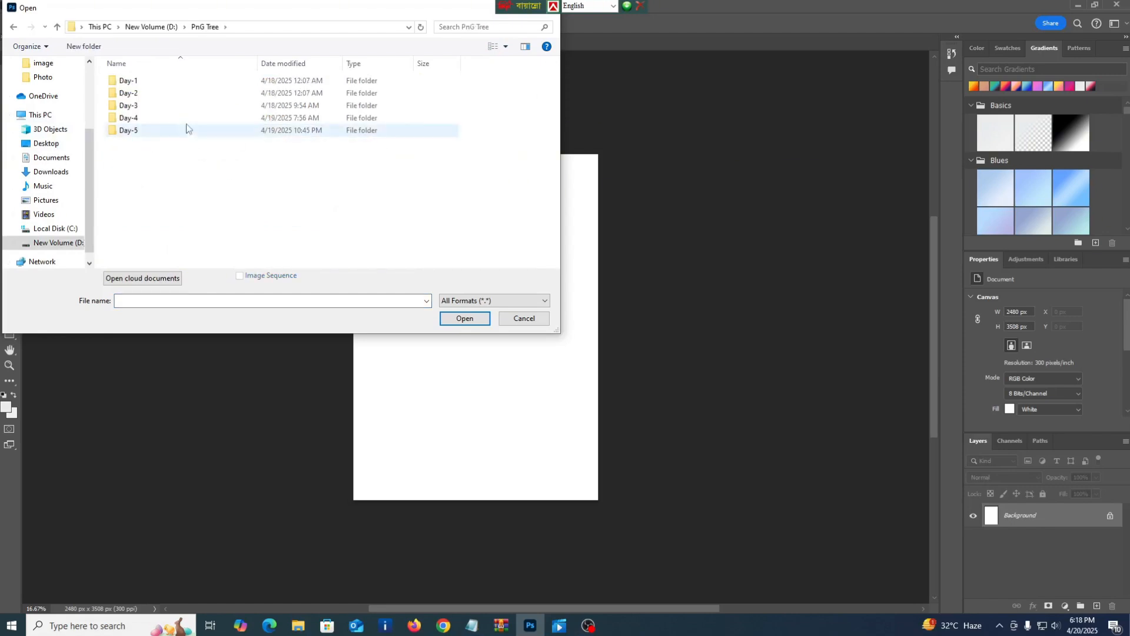
double_click(128, 80)
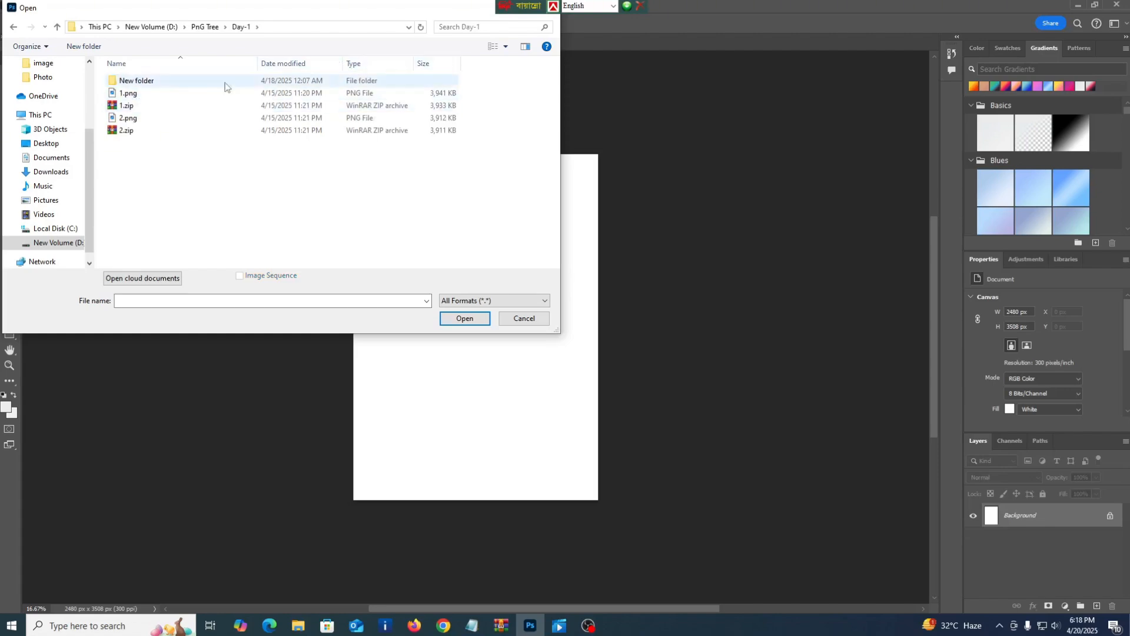
left_click(136, 94)
left_click(465, 318)
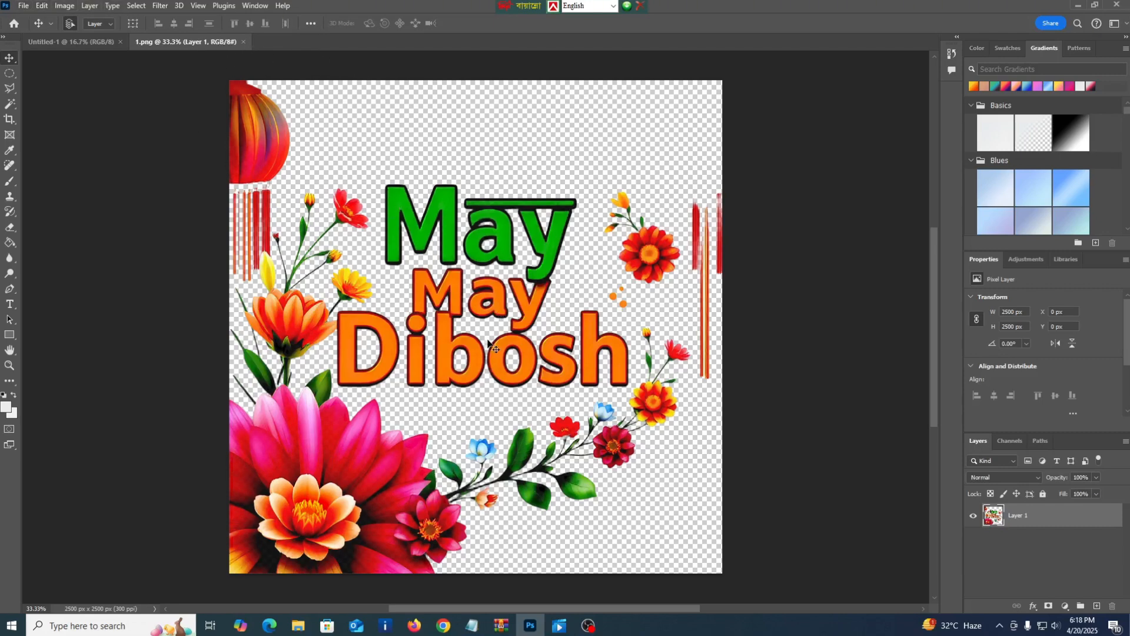
Create a new document from the Letter print preset, 8.5 x 11 in at 300 ppi, in CMYK Color mode
left_click(22, 7)
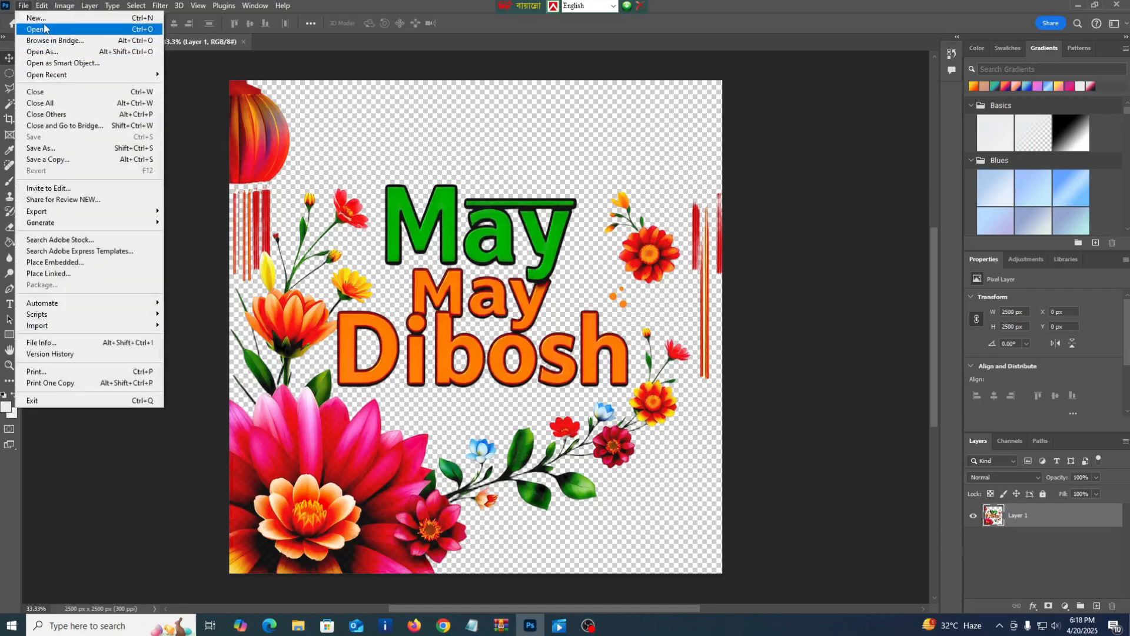
left_click(37, 17)
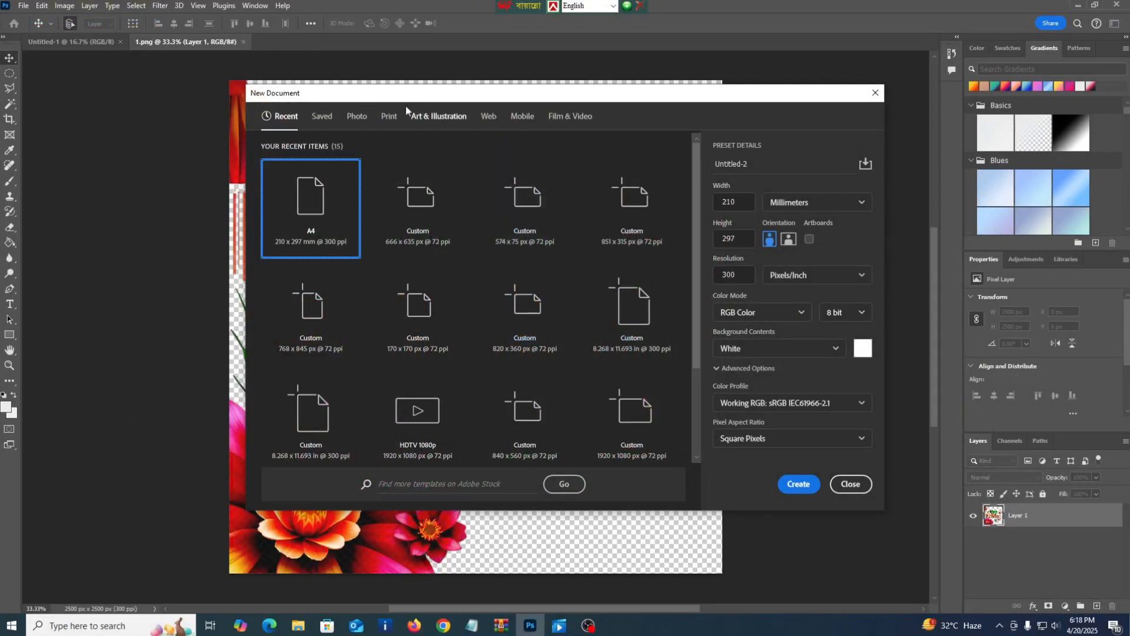
left_click(396, 121)
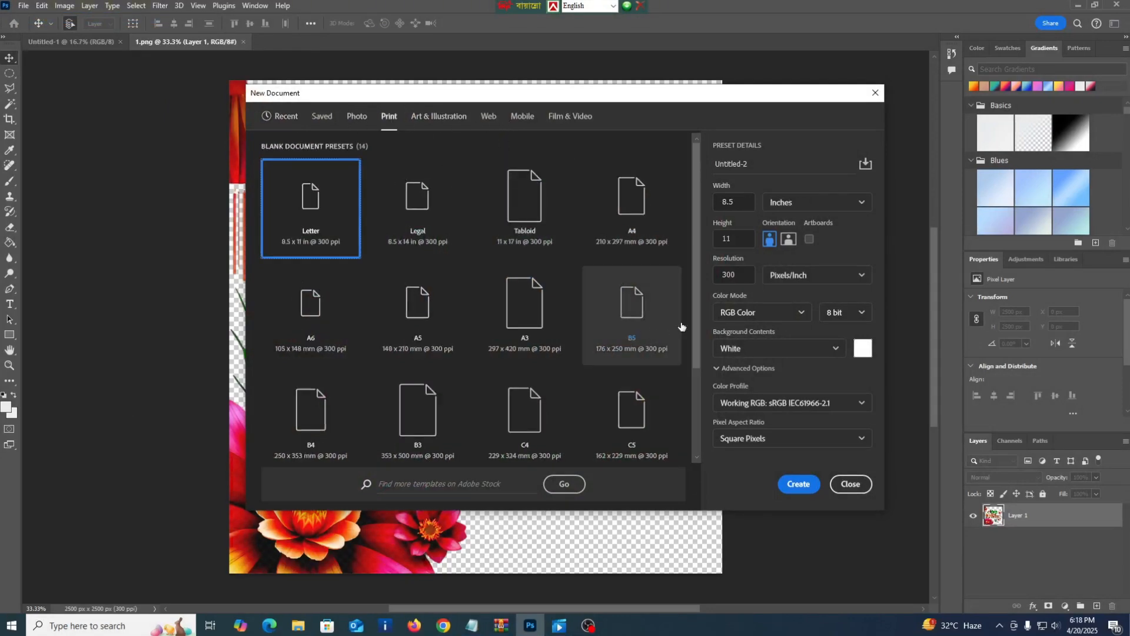
left_click(746, 318)
left_click(750, 392)
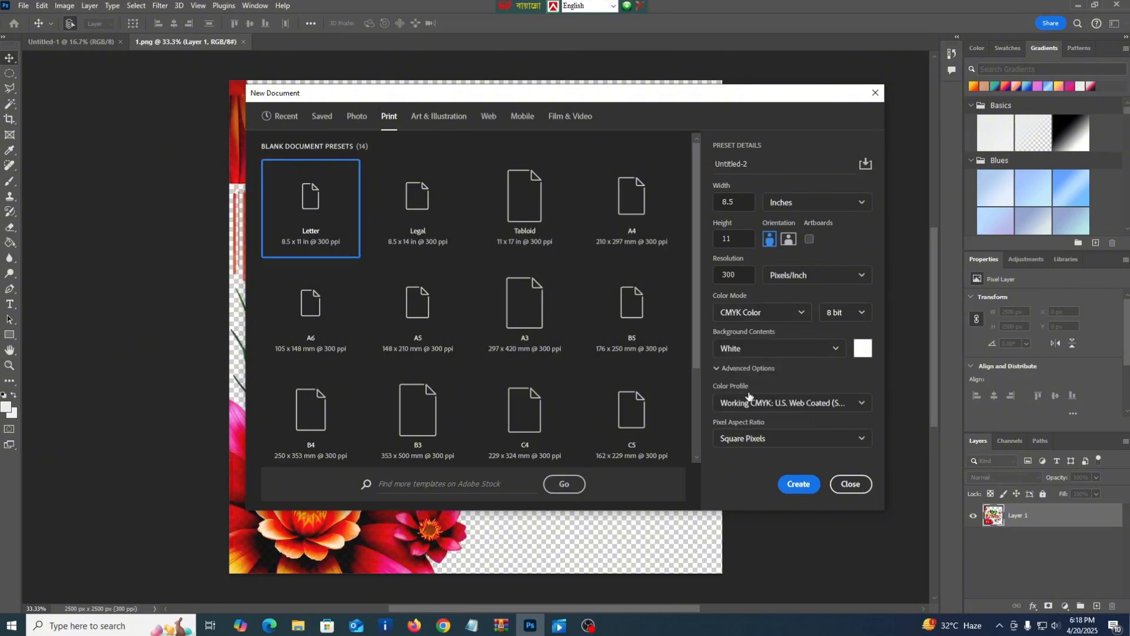
left_click(795, 482)
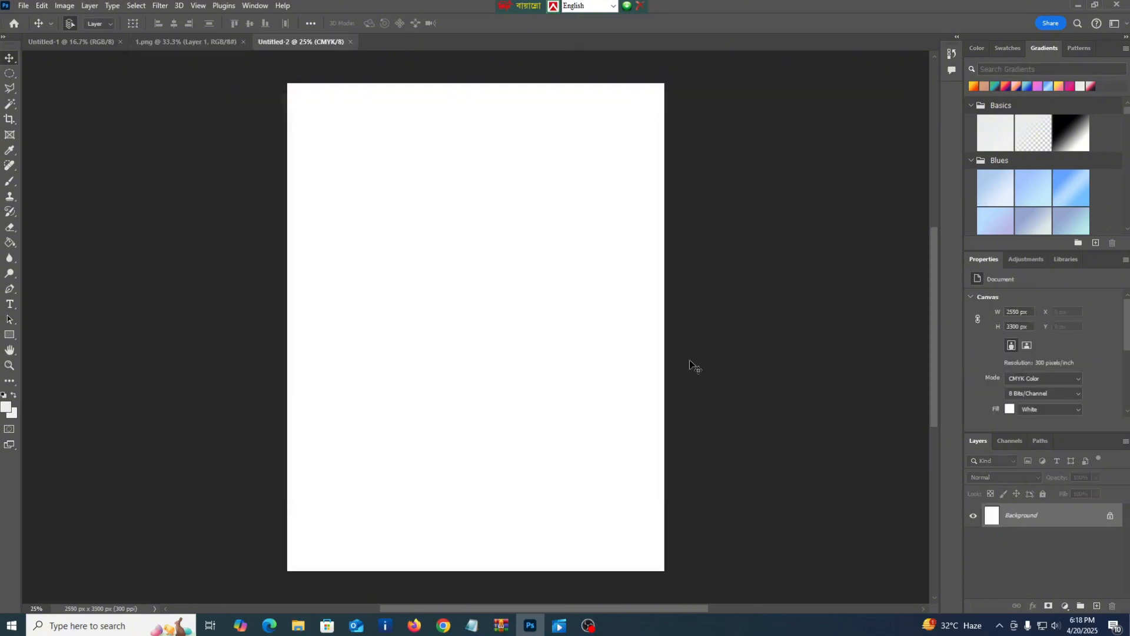
Copy the floral May Dibosh artwork from 1.png into Untitled-2 and float that document's window over 1.png for a side-by-side comparison
left_click(199, 41)
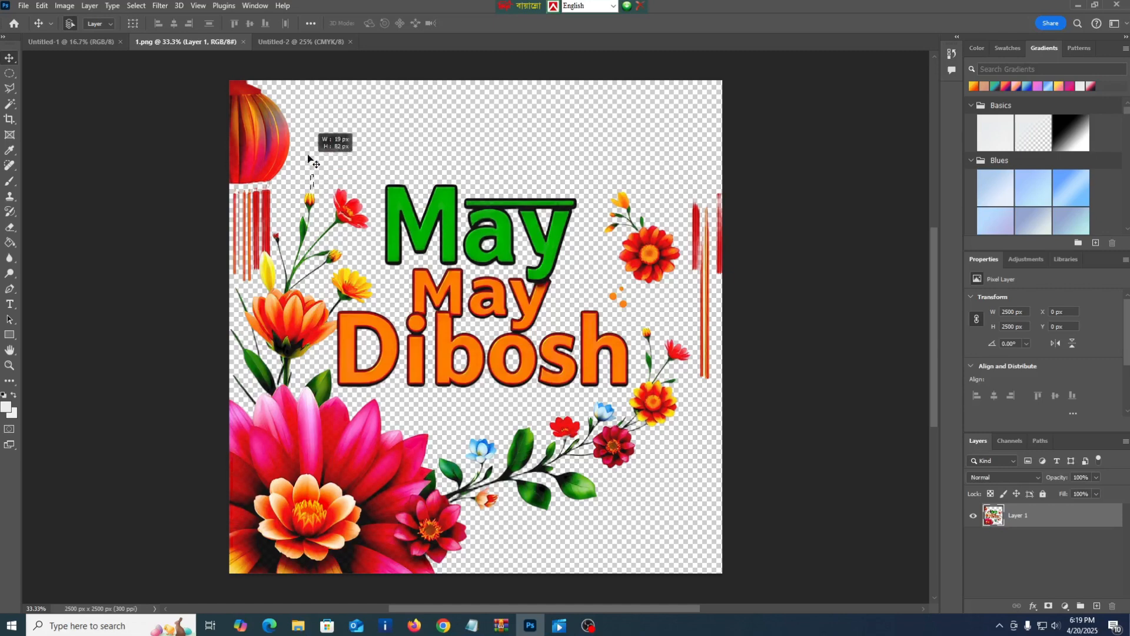
left_click_drag(270, 128, 441, 310)
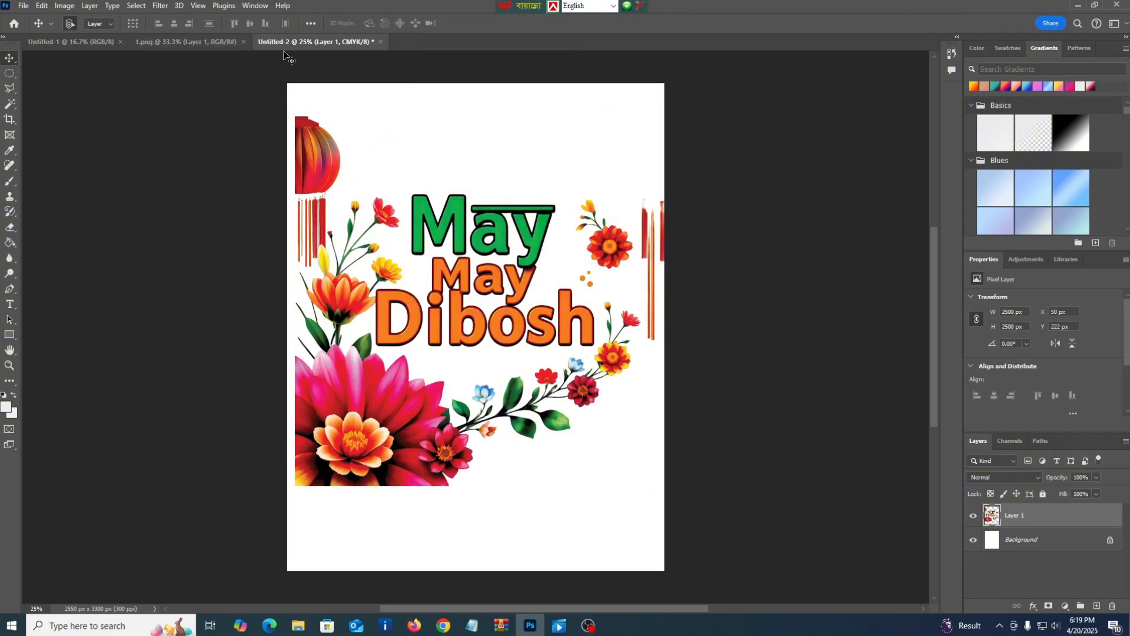
left_click_drag(300, 39, 592, 99)
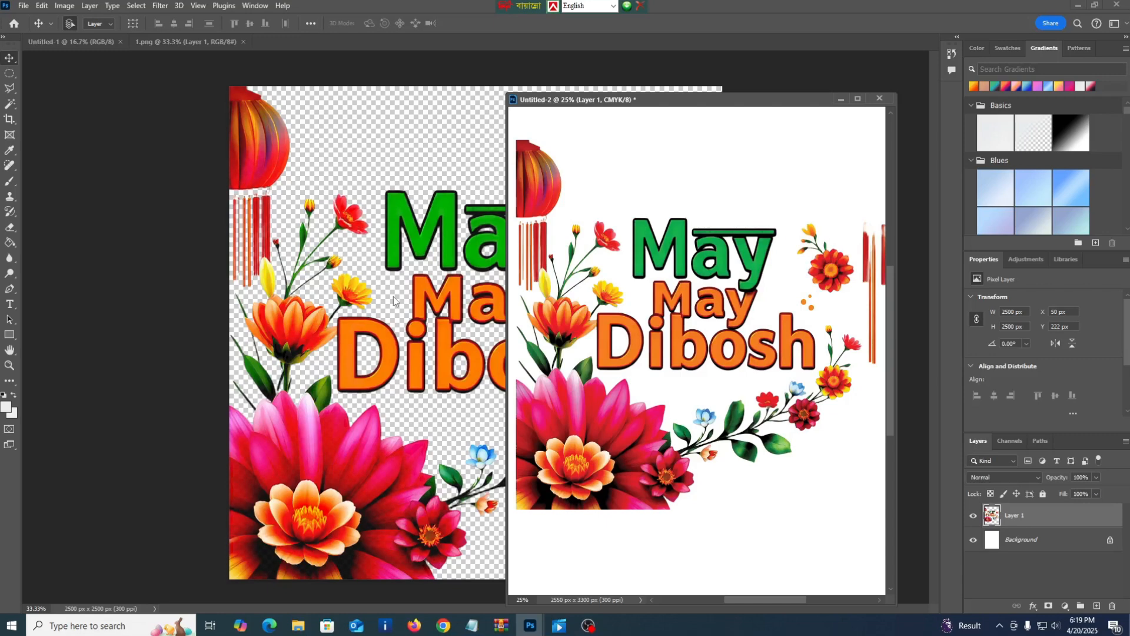
mouse_move(706, 104)
left_mouse_down()
mouse_move(689, 116)
mouse_move(757, 152)
mouse_move(707, 117)
left_mouse_up()
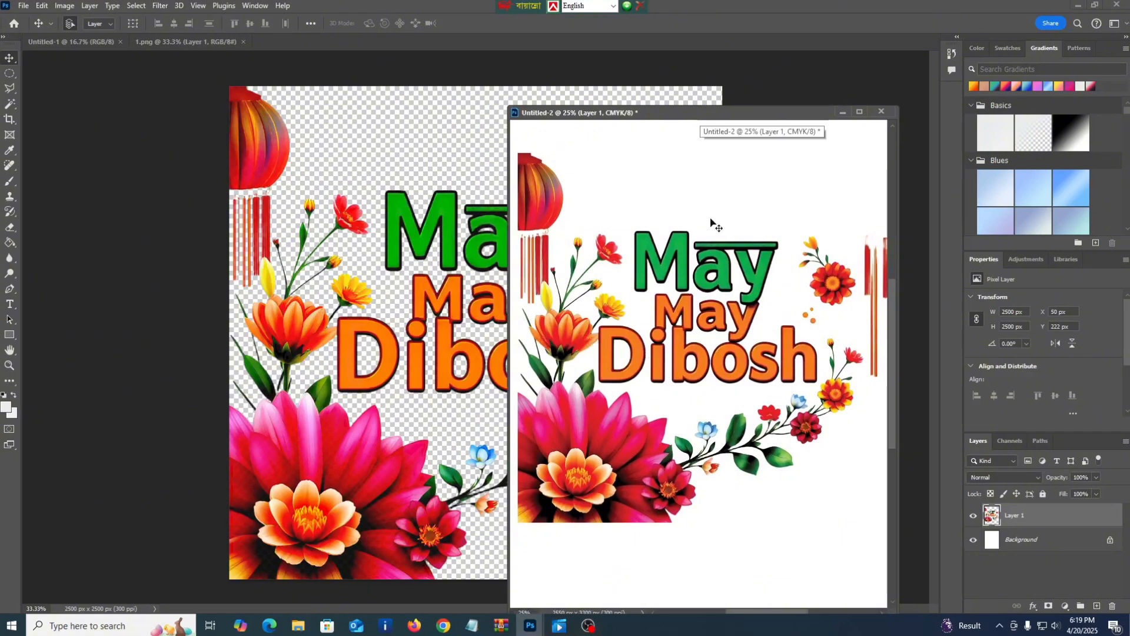
left_click_drag(704, 113, 730, 115)
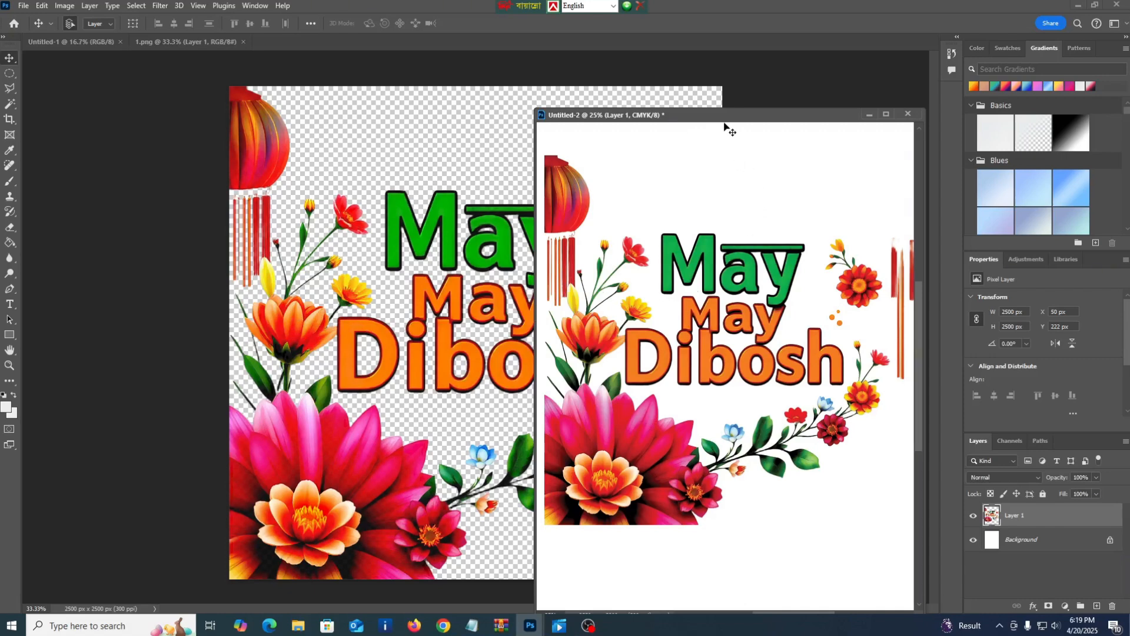
left_click_drag(721, 116, 659, 108)
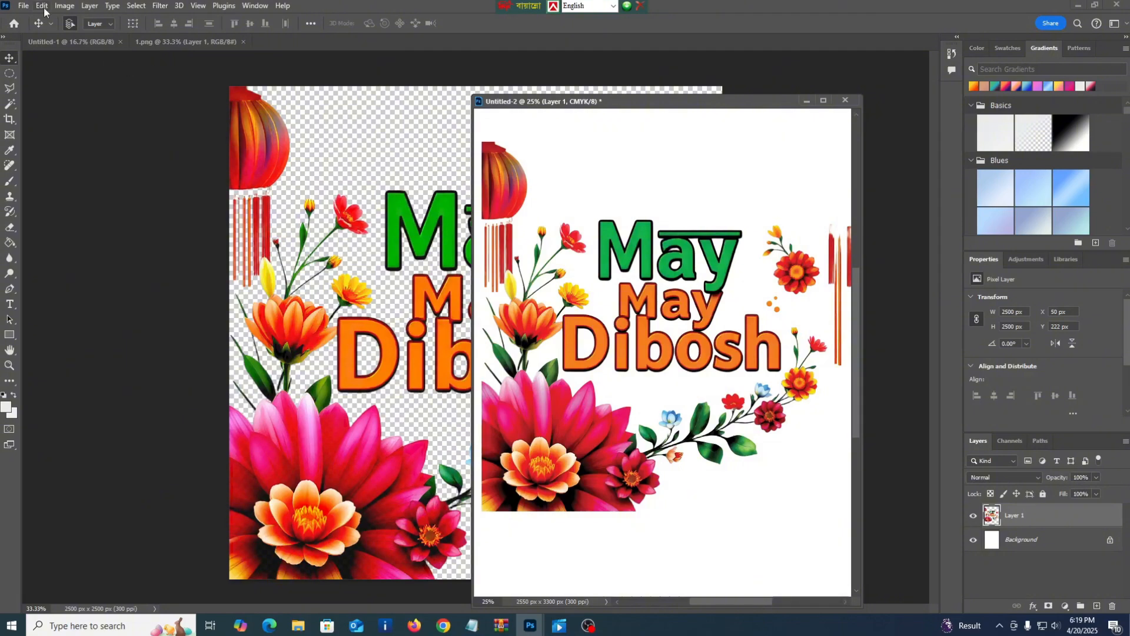
Create a new document from the Letter print preset, 8.5 x 11 in at 300 ppi, in Grayscale color mode with a white background
left_click(24, 6)
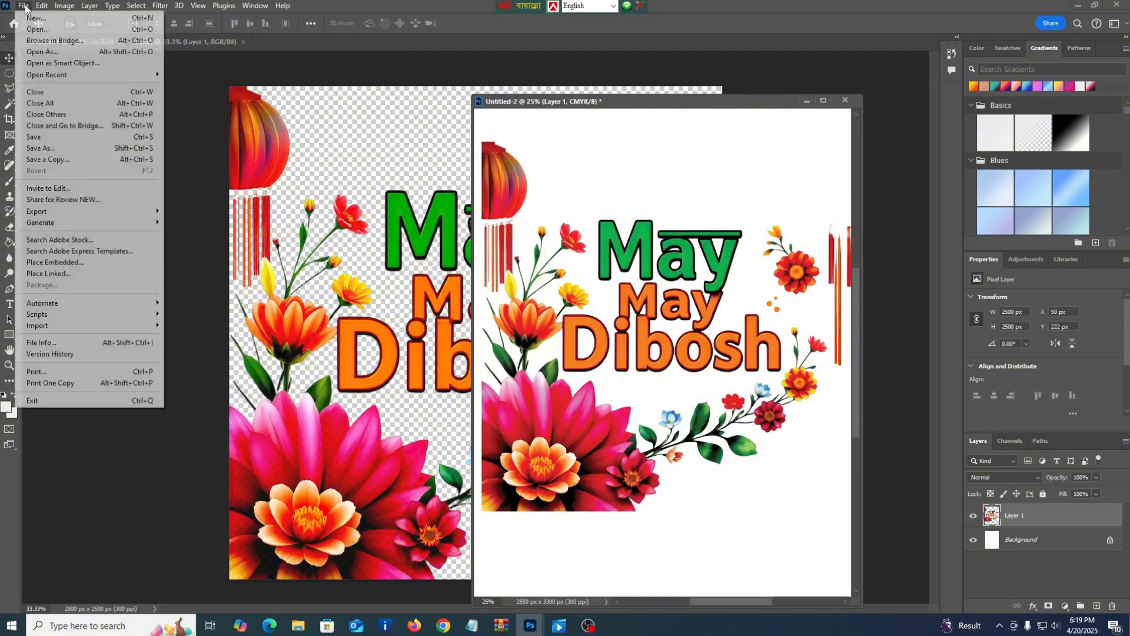
left_click(55, 21)
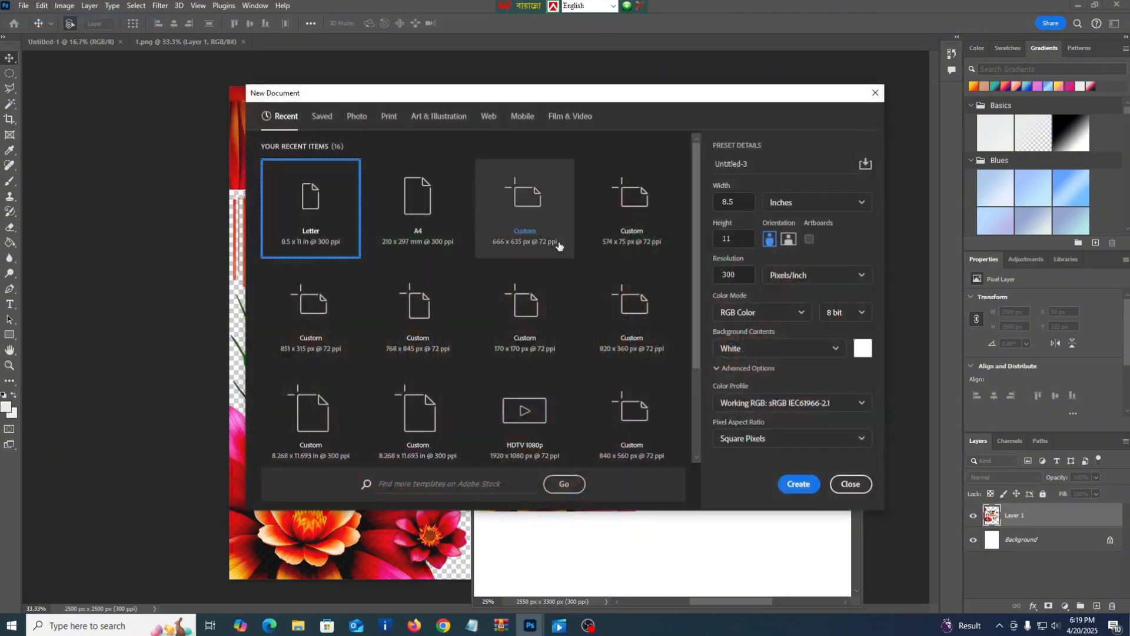
left_click(425, 214)
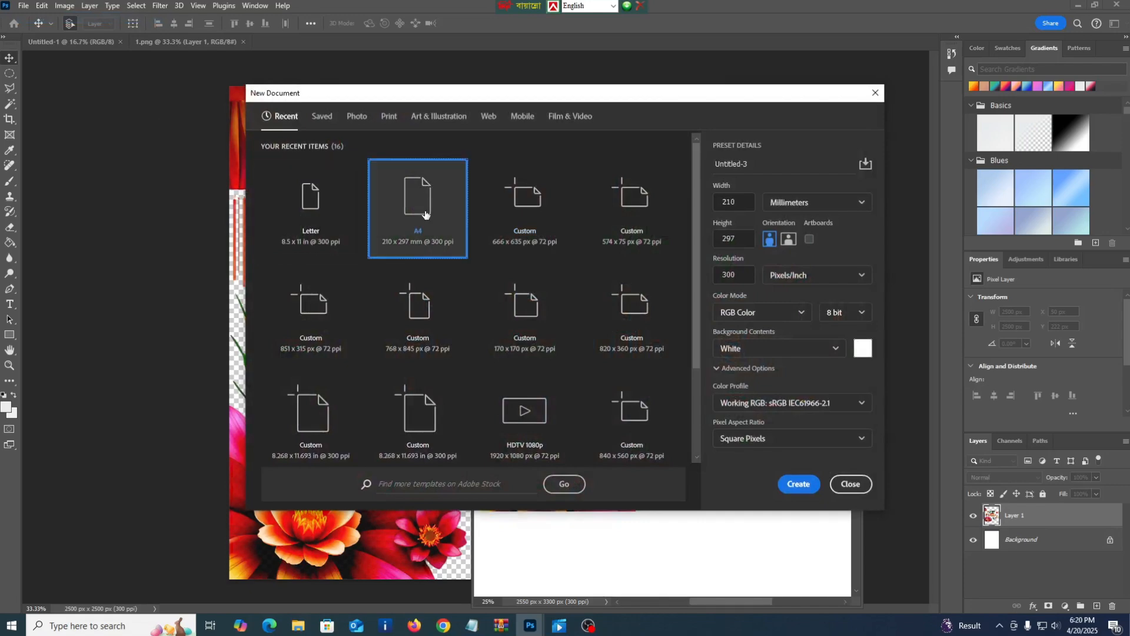
left_click(390, 117)
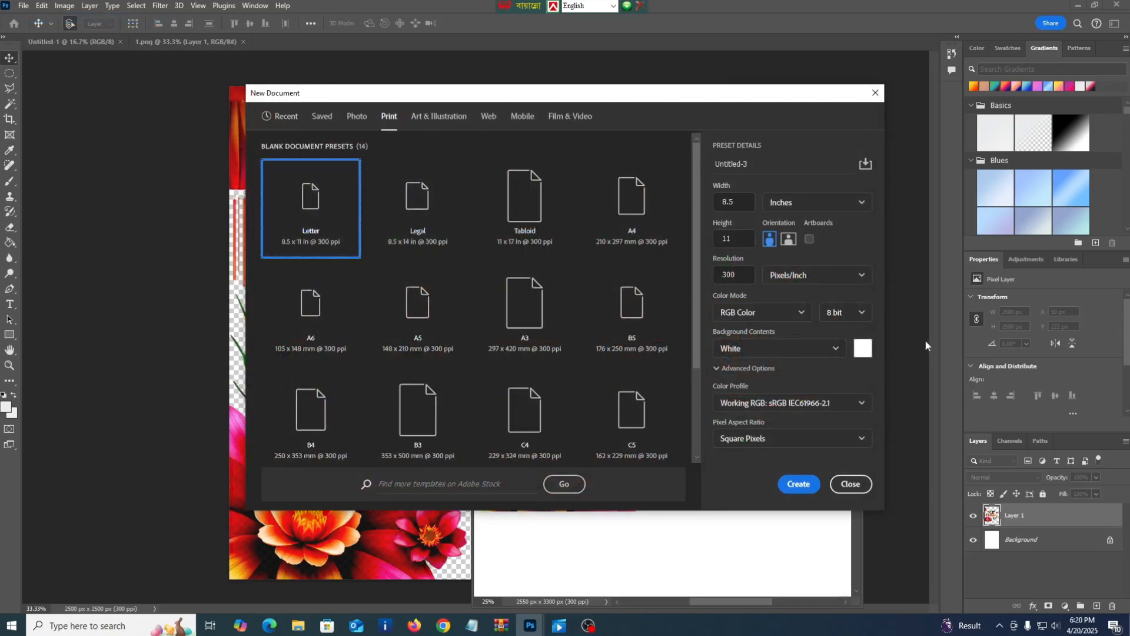
left_click(791, 314)
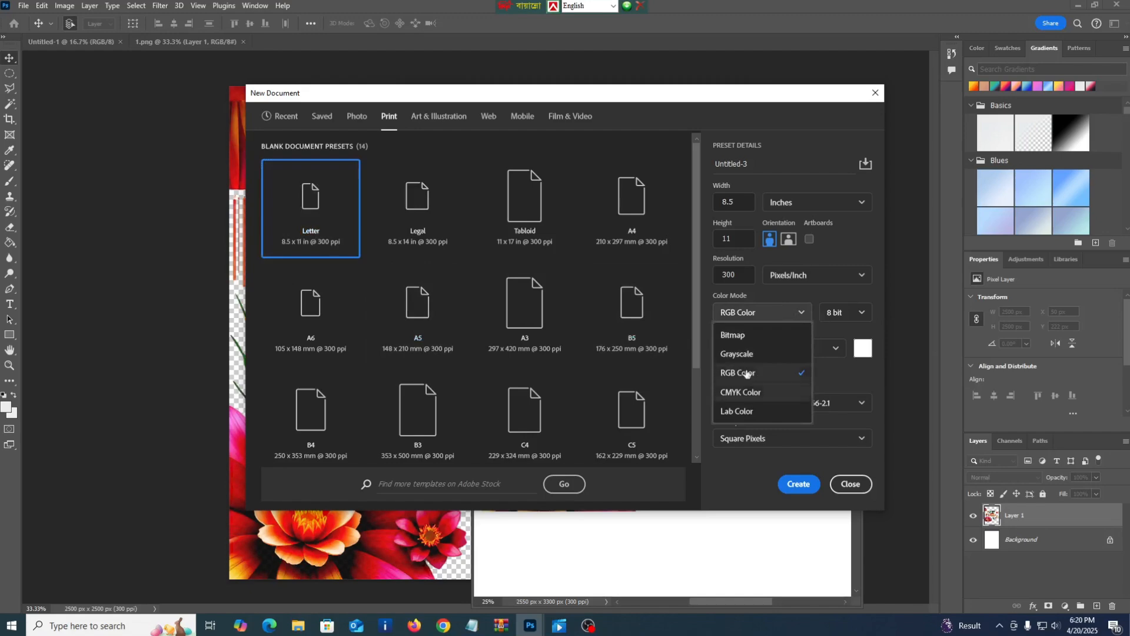
left_click(775, 355)
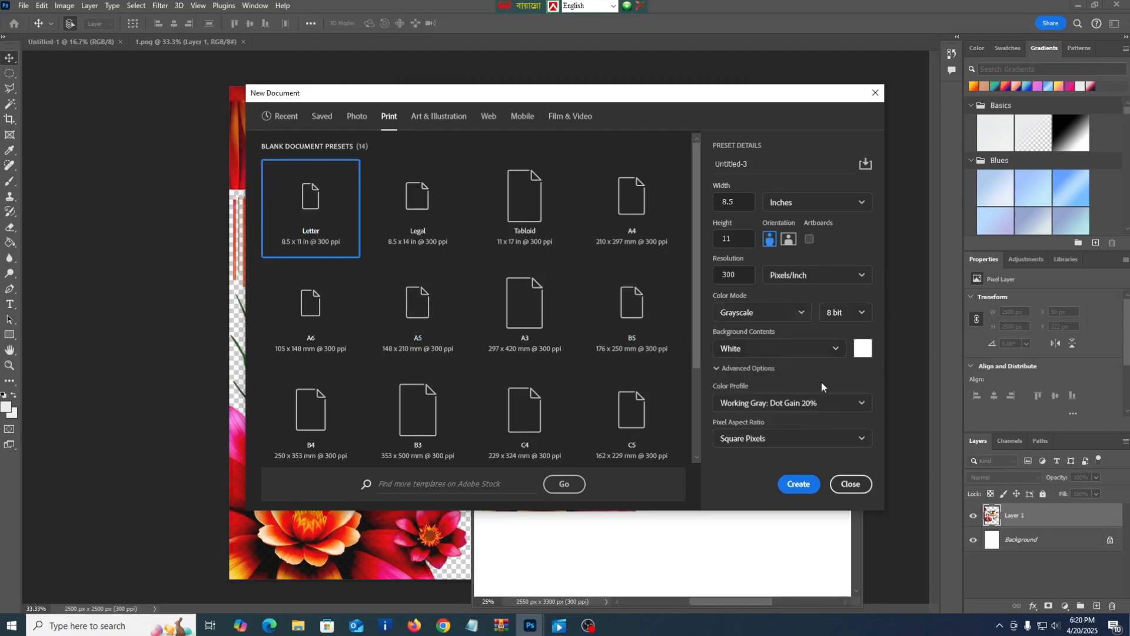
left_click(800, 485)
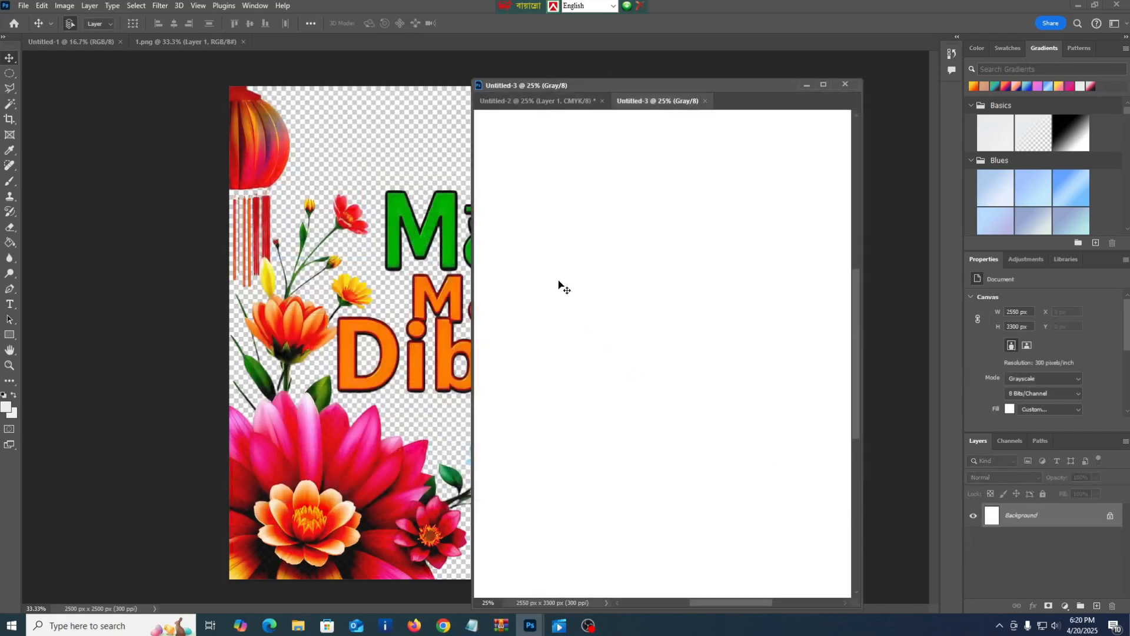
Copy the May Dibosh artwork from 1.png into the grayscale Untitled-3, shift it fully into view and reposition the floating window over 1.png
mouse_move(580, 91)
left_mouse_down()
mouse_move(290, 88)
mouse_move(574, 86)
left_mouse_up()
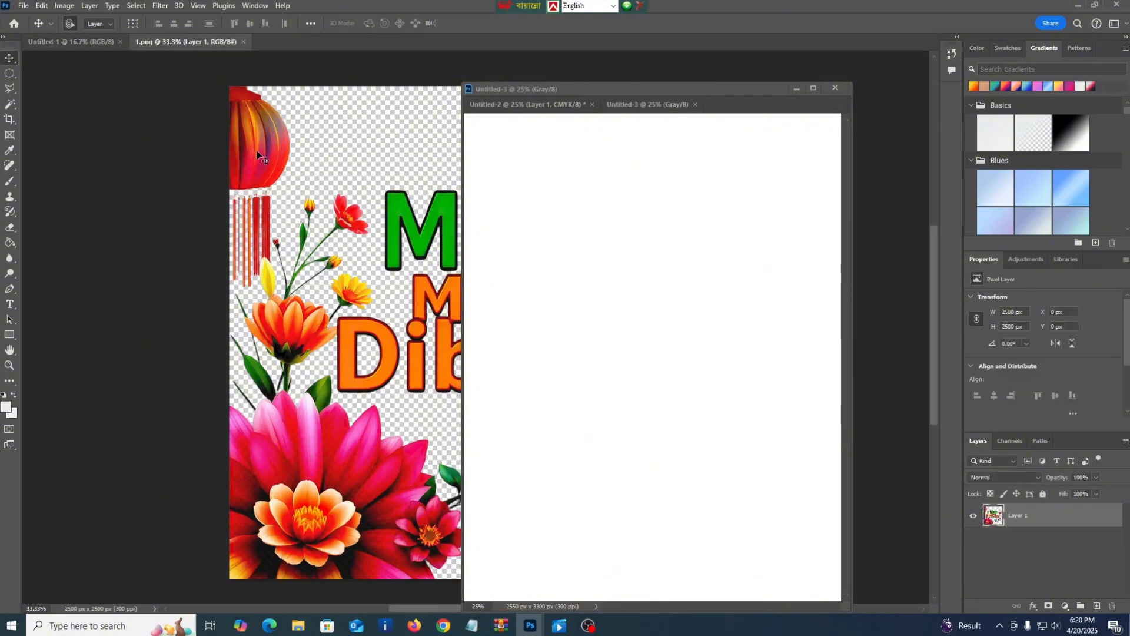
left_click_drag(257, 149, 607, 252)
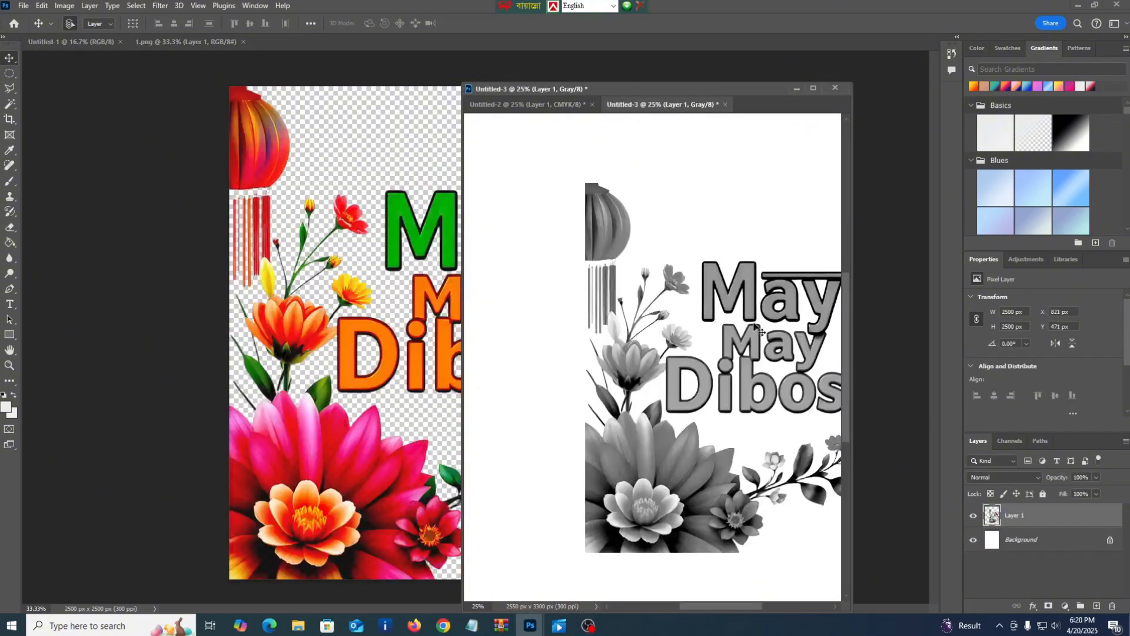
left_click_drag(736, 294, 638, 249)
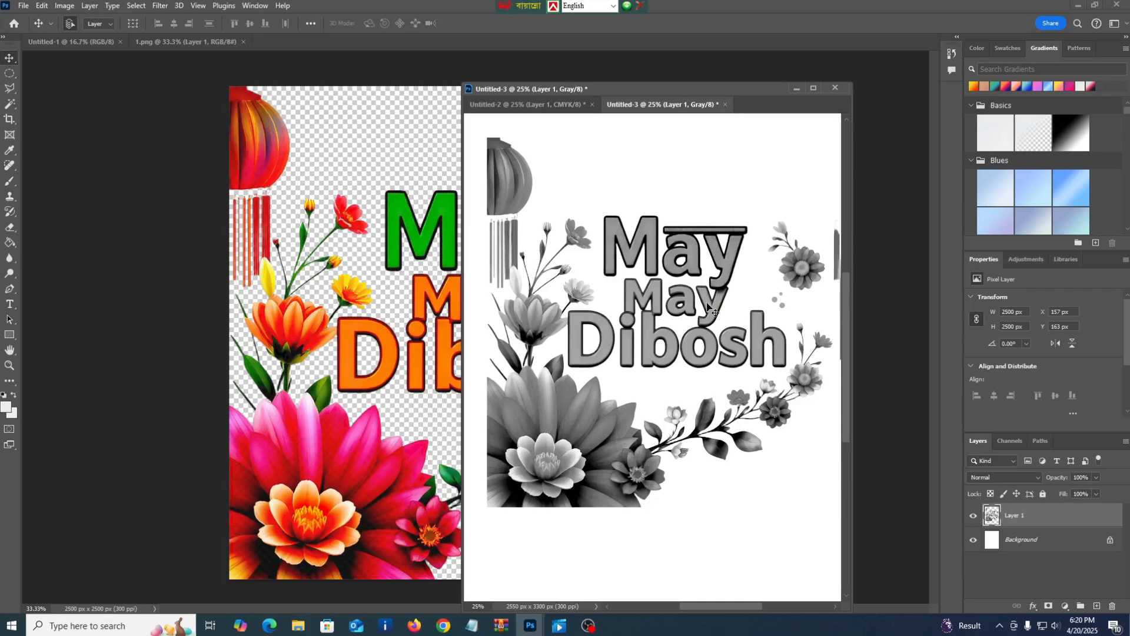
left_click_drag(617, 97, 576, 74)
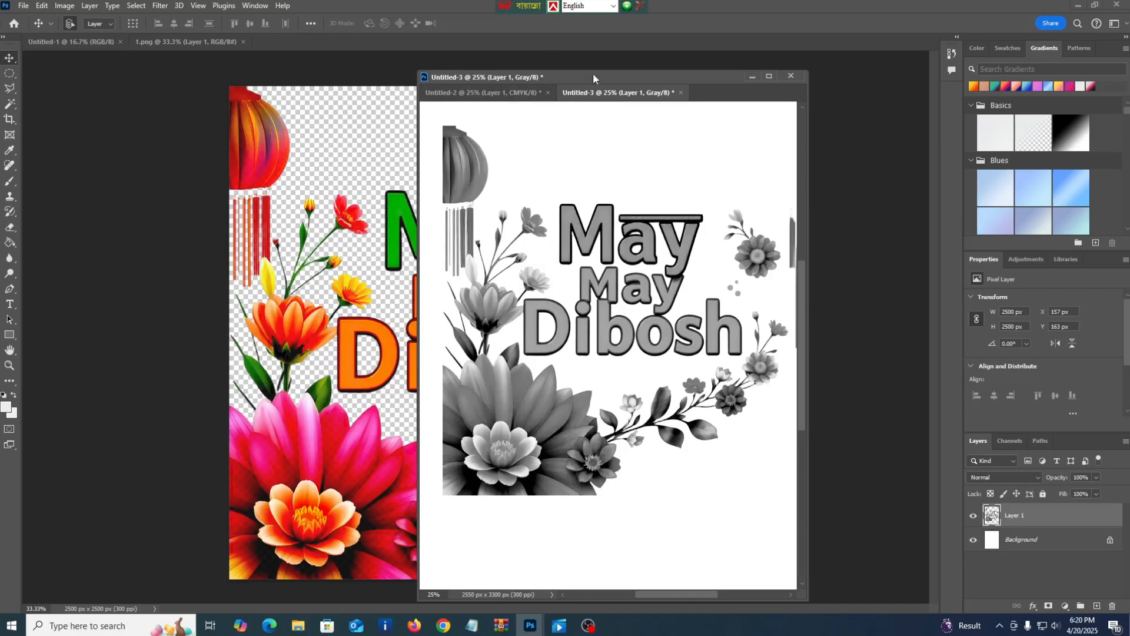
left_click_drag(613, 80, 544, 80)
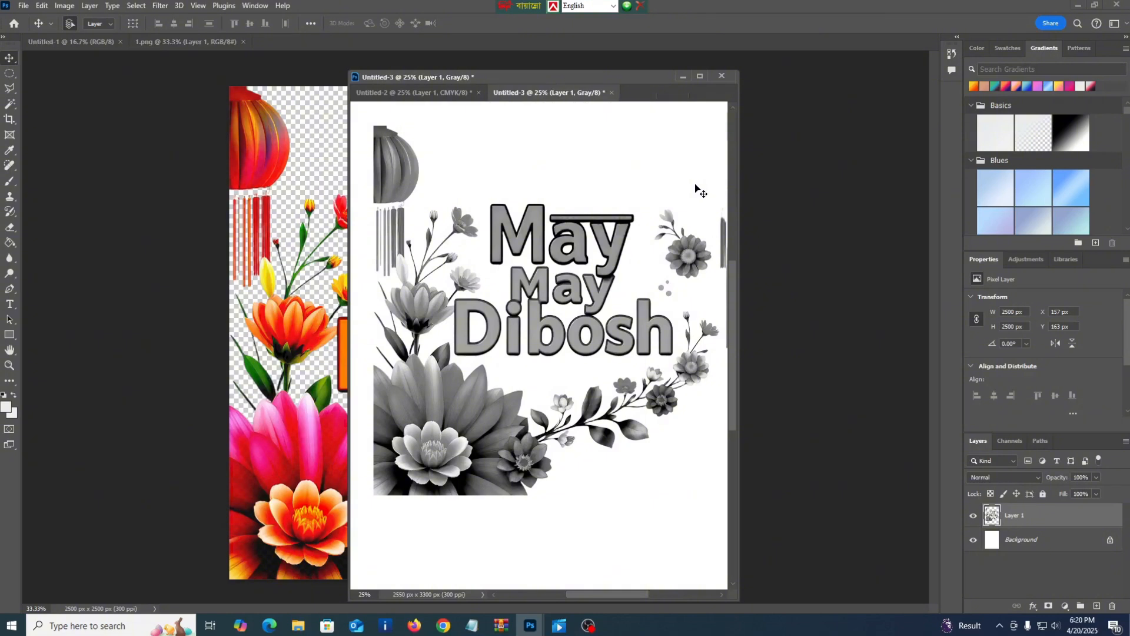
left_click_drag(522, 79, 570, 74)
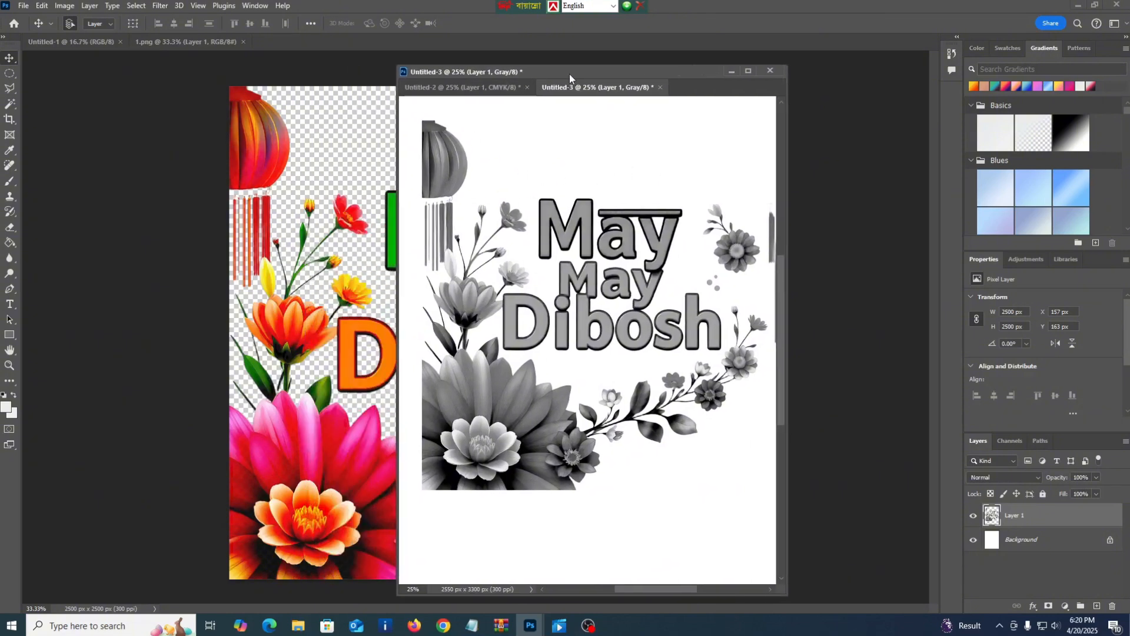
Examine the Gray channel of Untitled-3 and the individual Red, Green and Blue channels of 1.png, ending on the composite RGB channel
left_click(1011, 442)
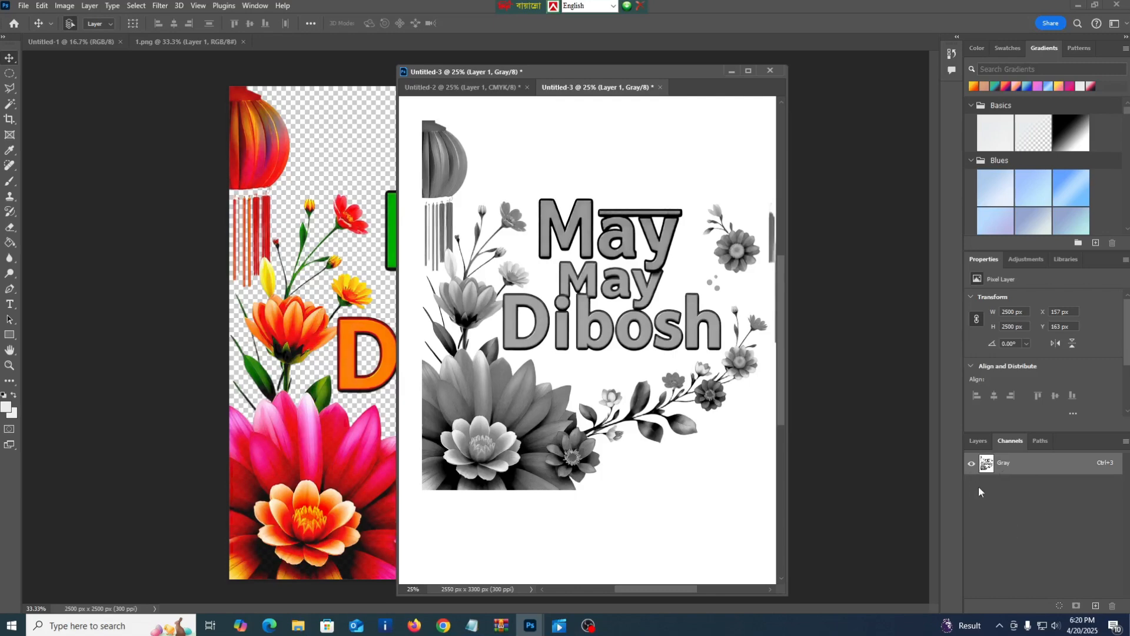
left_click(186, 41)
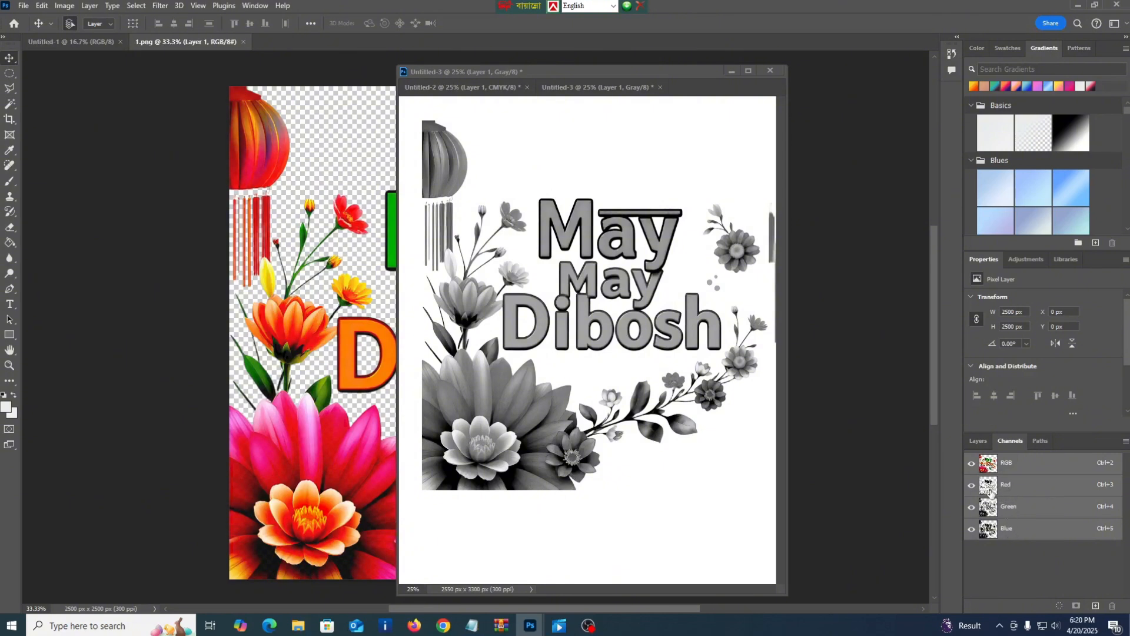
left_click(991, 492)
left_click_drag(557, 76, 667, 71)
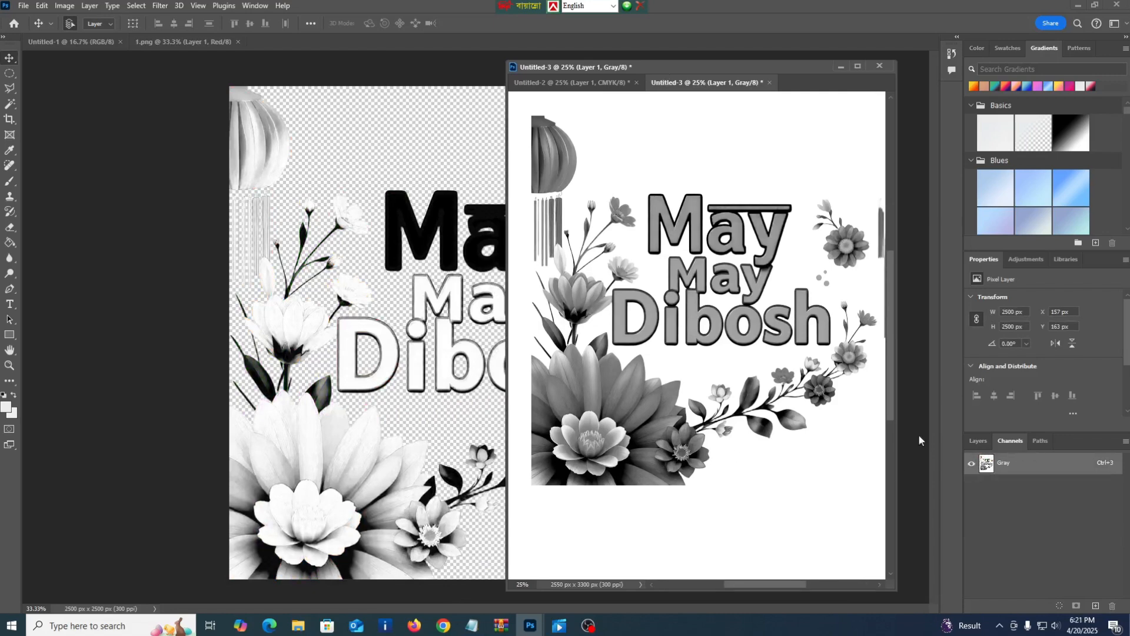
left_click(206, 41)
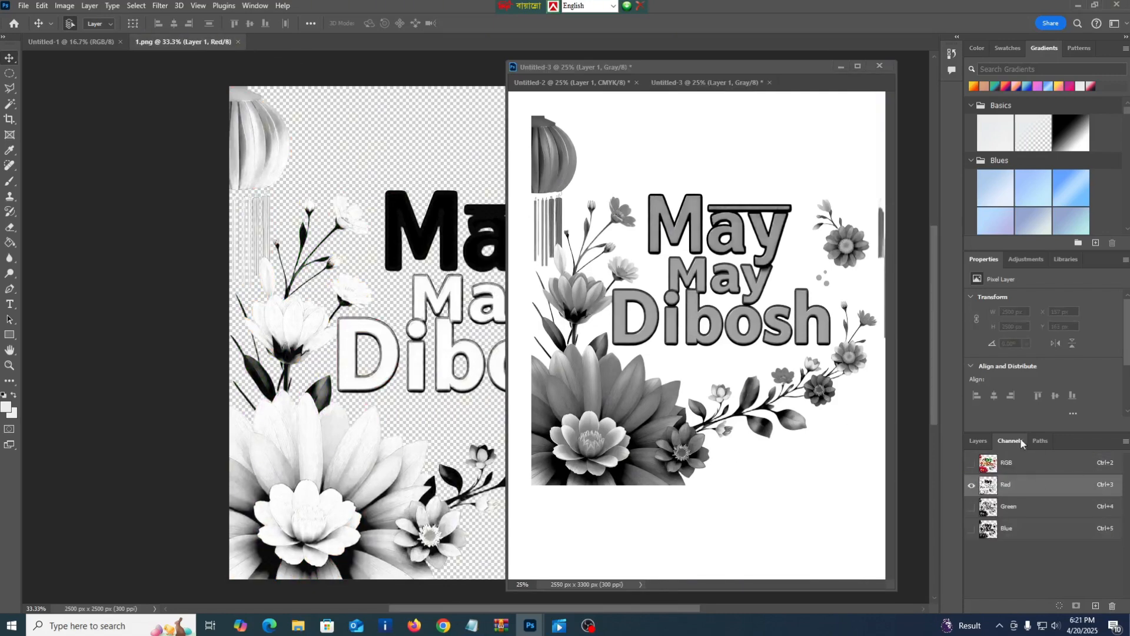
left_click(1005, 514)
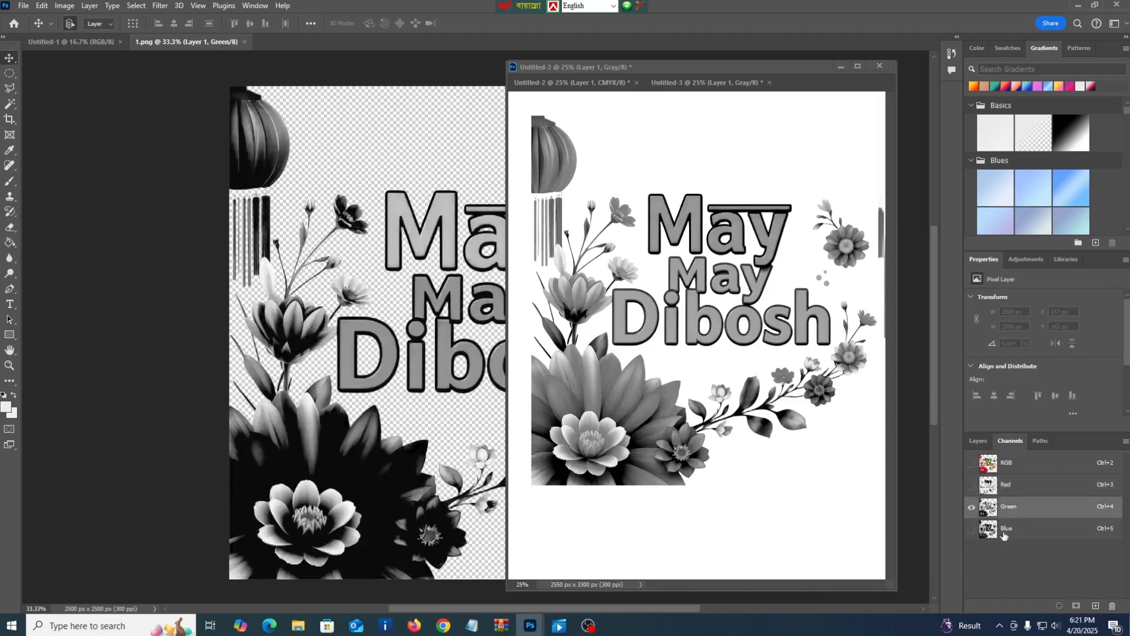
left_click(1005, 533)
left_click(993, 466)
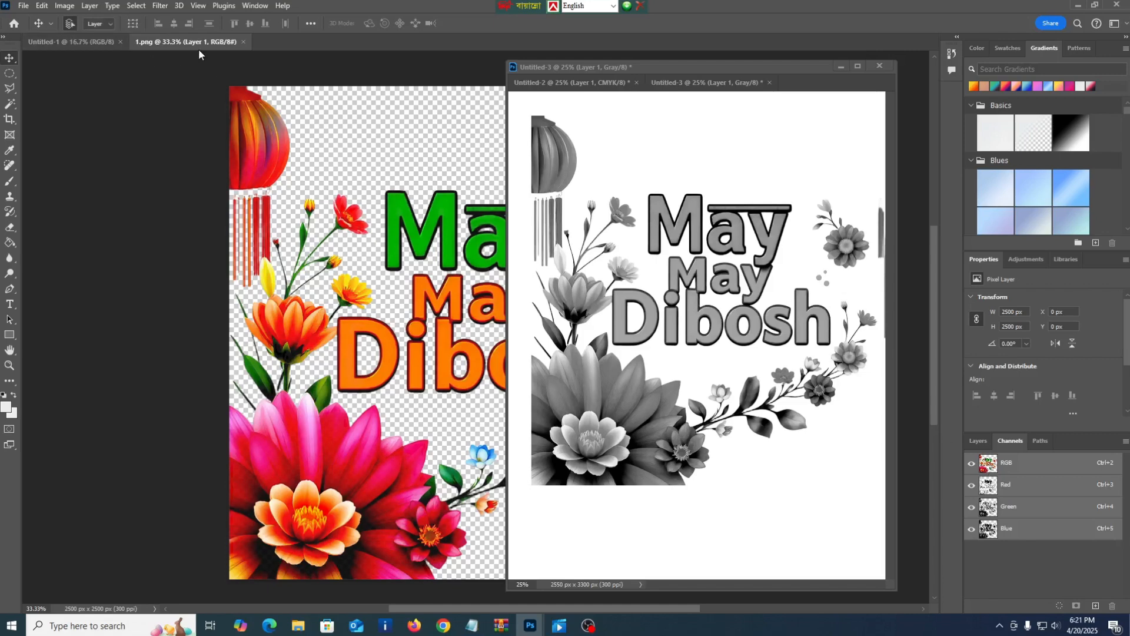
Float 1.png and Untitled-1 as separate windows and arrange them beside the window holding Untitled-2 and Untitled-3
left_click_drag(633, 69, 481, 108)
left_click_drag(190, 42, 121, 129)
left_click(599, 93)
left_click_drag(598, 93, 639, 95)
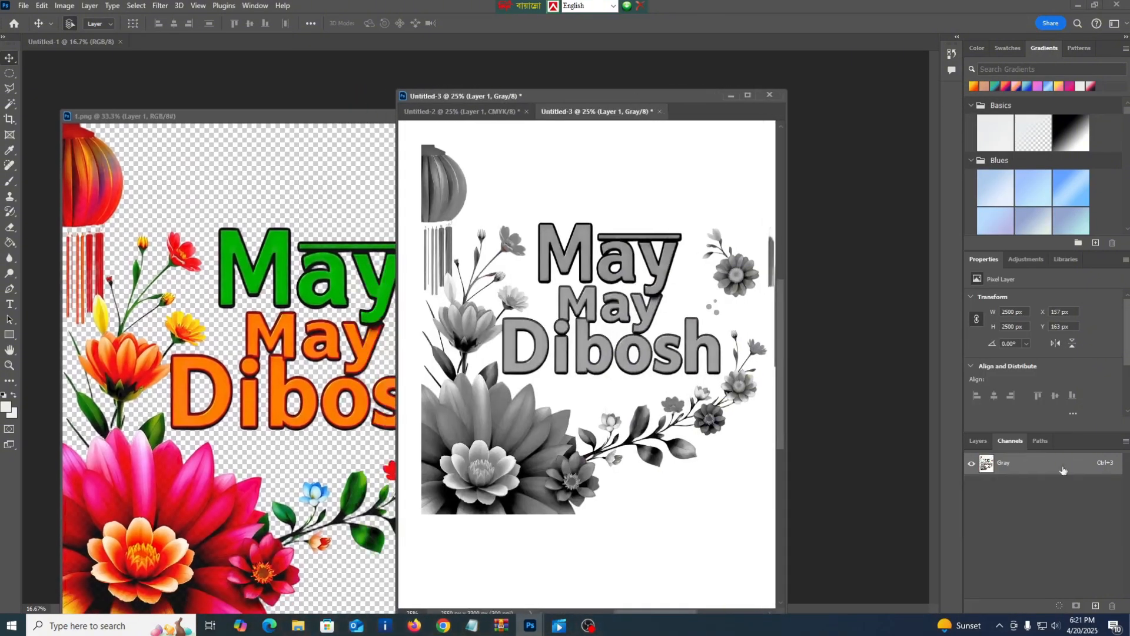
left_click_drag(266, 118, 258, 85)
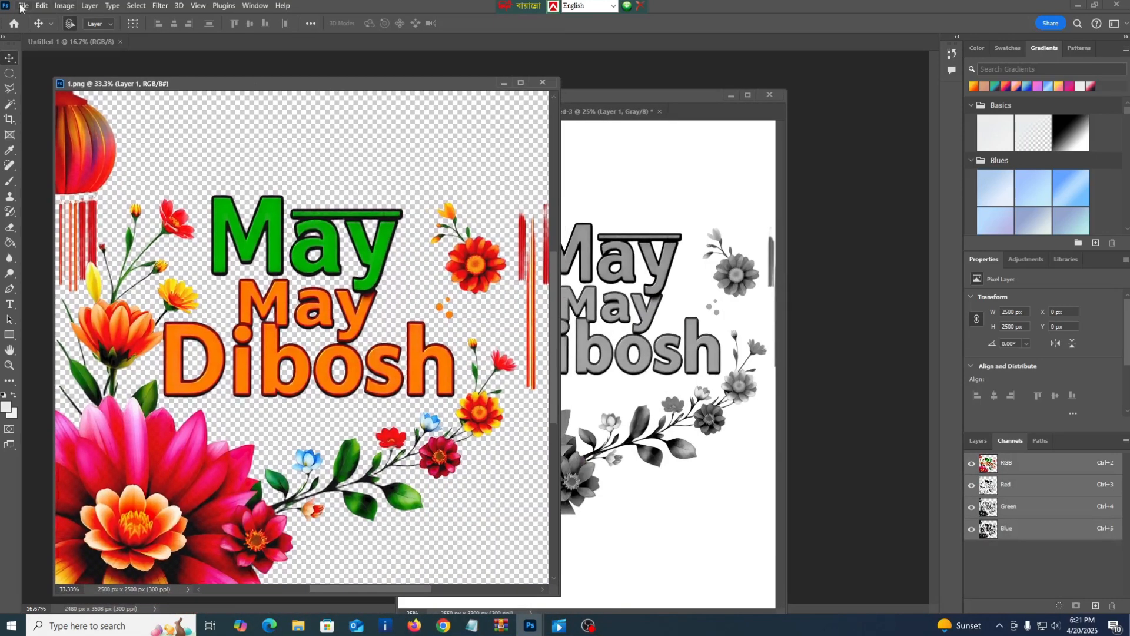
left_click_drag(59, 38, 165, 89)
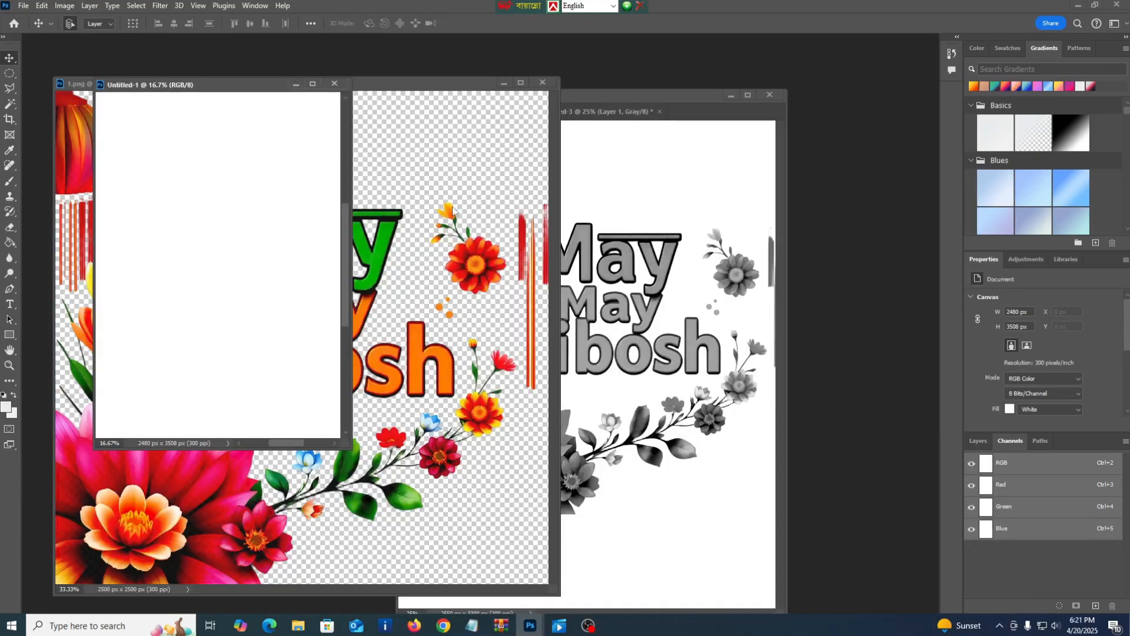
left_click_drag(266, 91, 267, 138)
Move the artwork flush with the canvas's left edge in Untitled-3 (X 0, Y about 331 px) and in Untitled-2 (X 0)
left_click(609, 96)
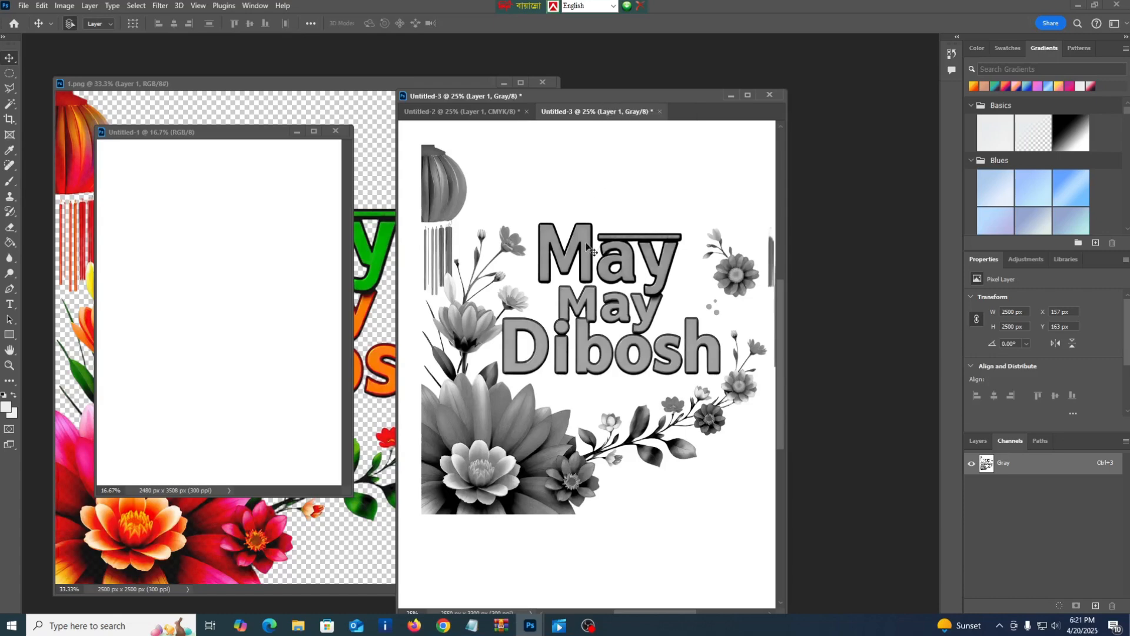
left_click(475, 117)
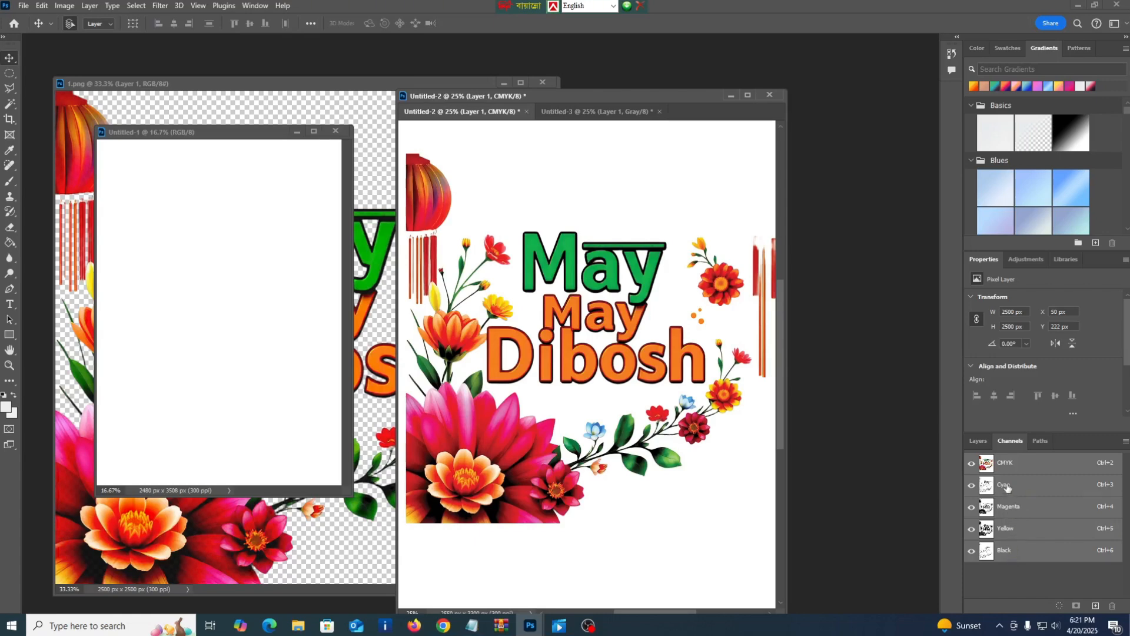
left_click(592, 111)
left_click_drag(594, 262, 561, 281)
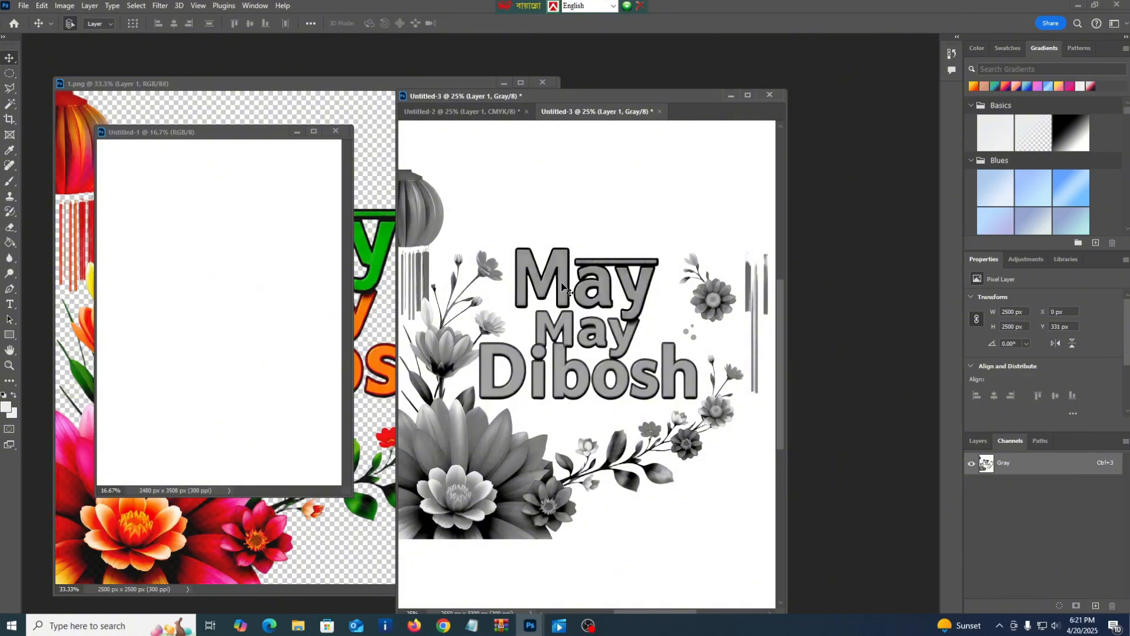
key("ctrl+Tab")
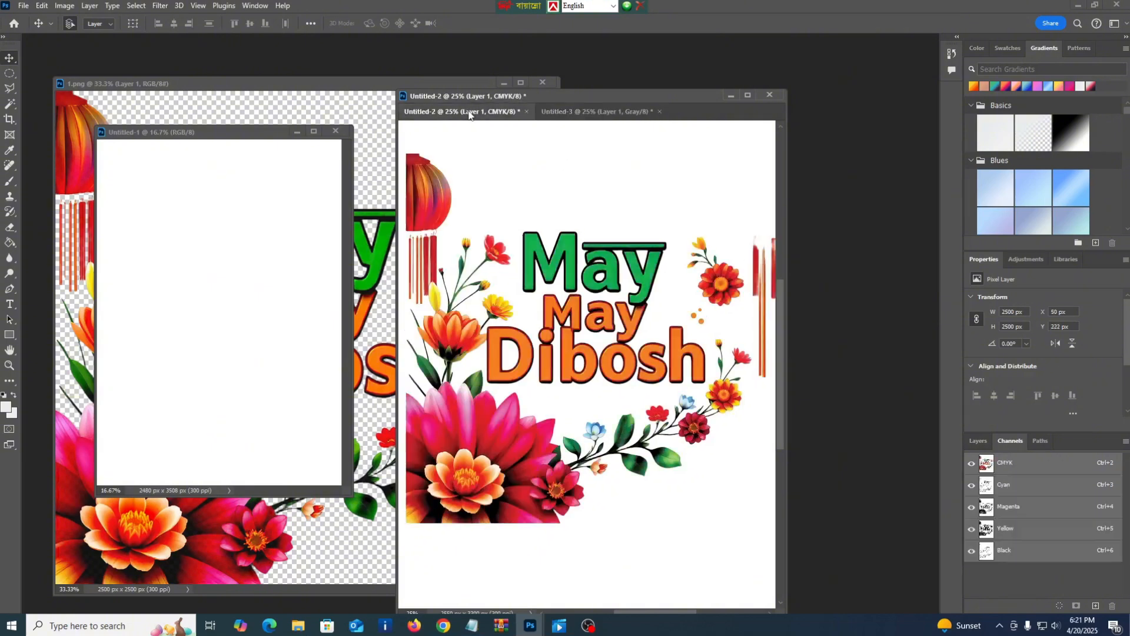
left_click_drag(568, 270, 560, 270)
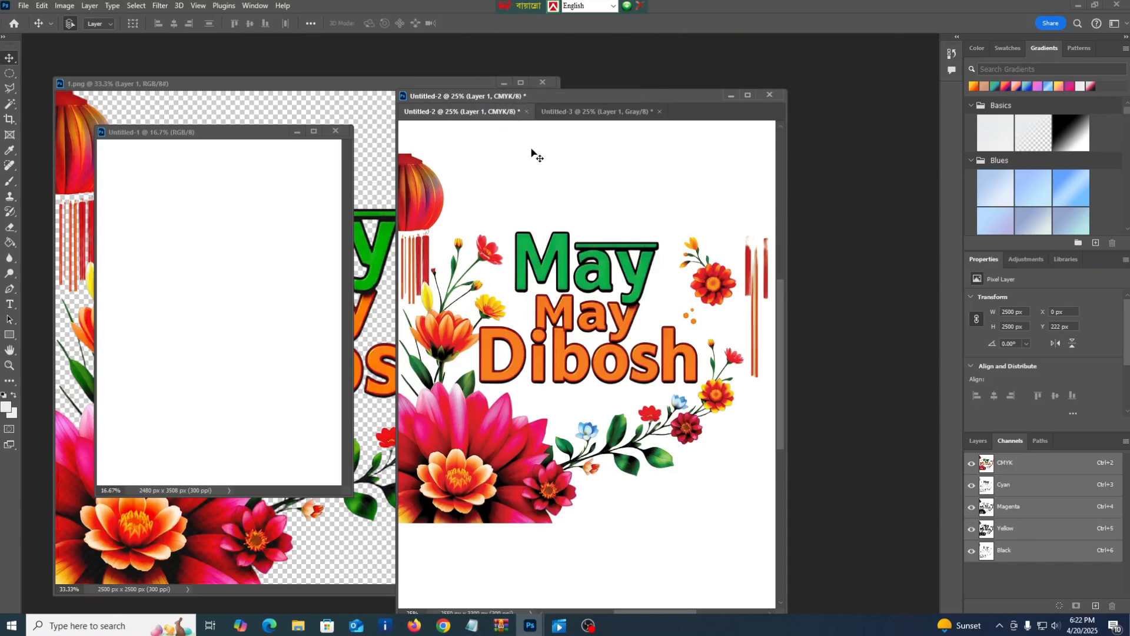
Convert the CMYK document Untitled-2 to RGB Color mode, flattening its layers
left_click(73, 6)
mouse_move(105, 23)
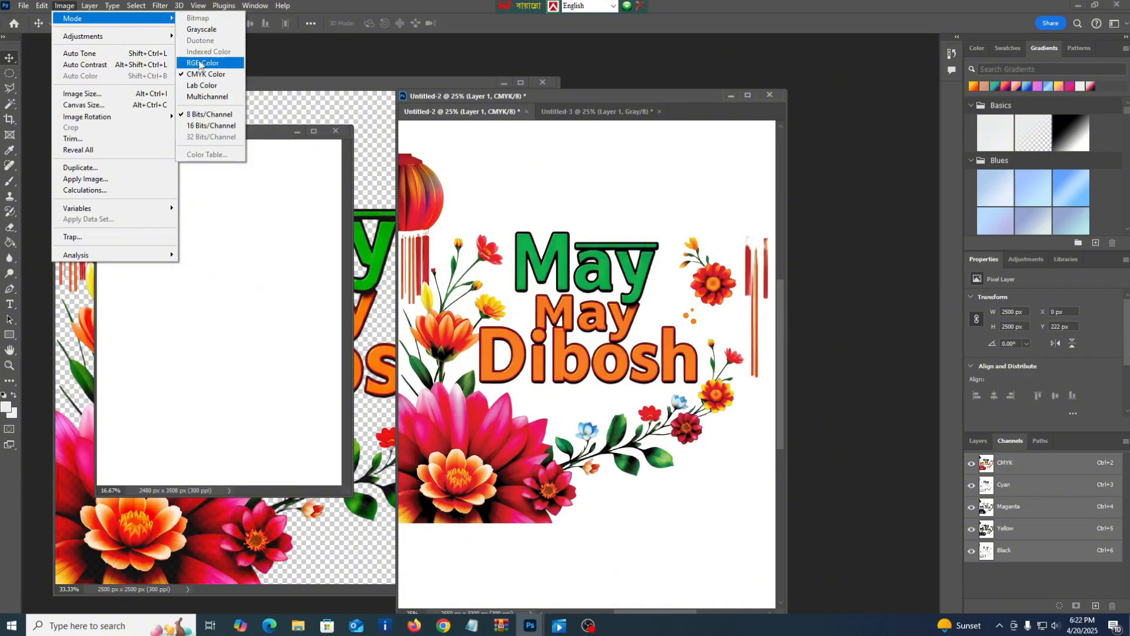
left_click(200, 62)
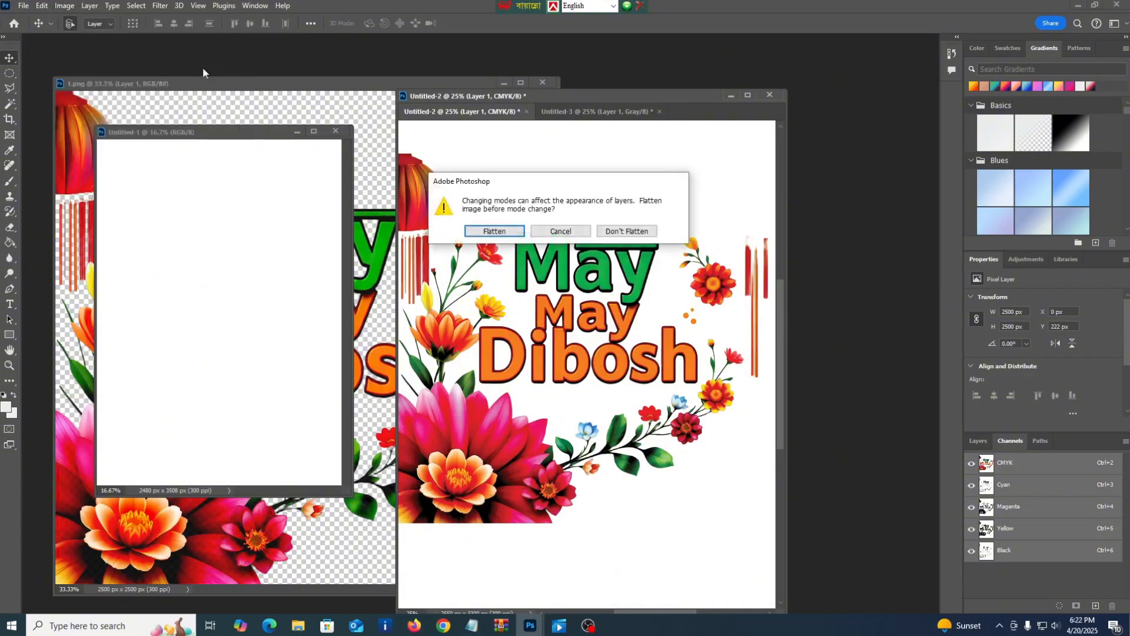
left_click(494, 231)
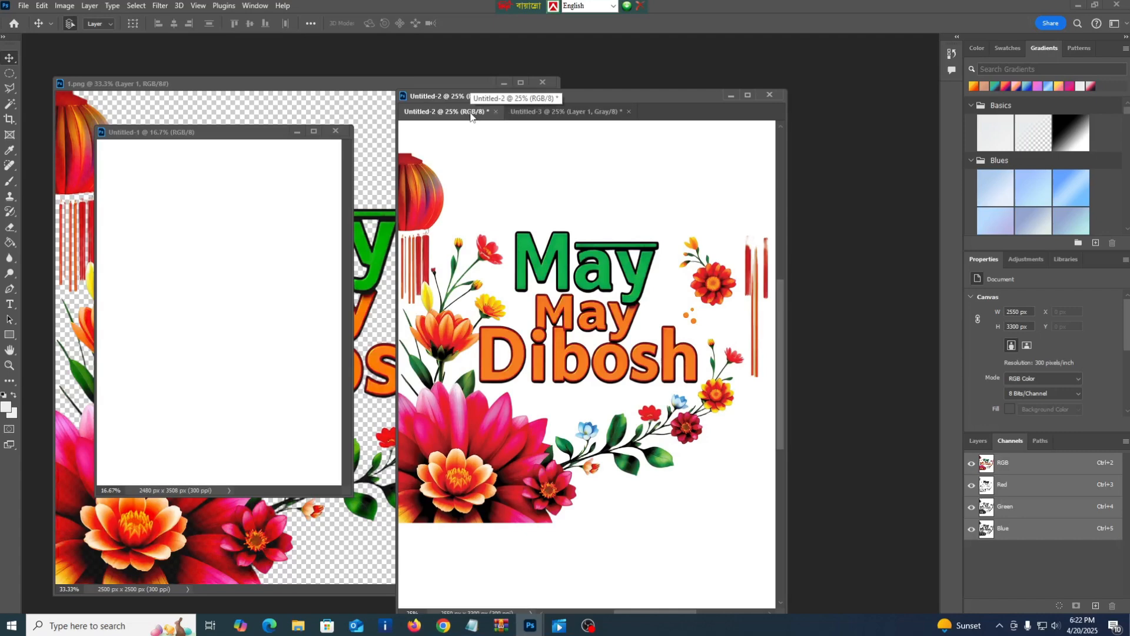
Convert the grayscale document Untitled-3 to RGB Color mode with its layers flattened, and shift its floating window slightly away from Untitled-1
key("ctrl+Tab")
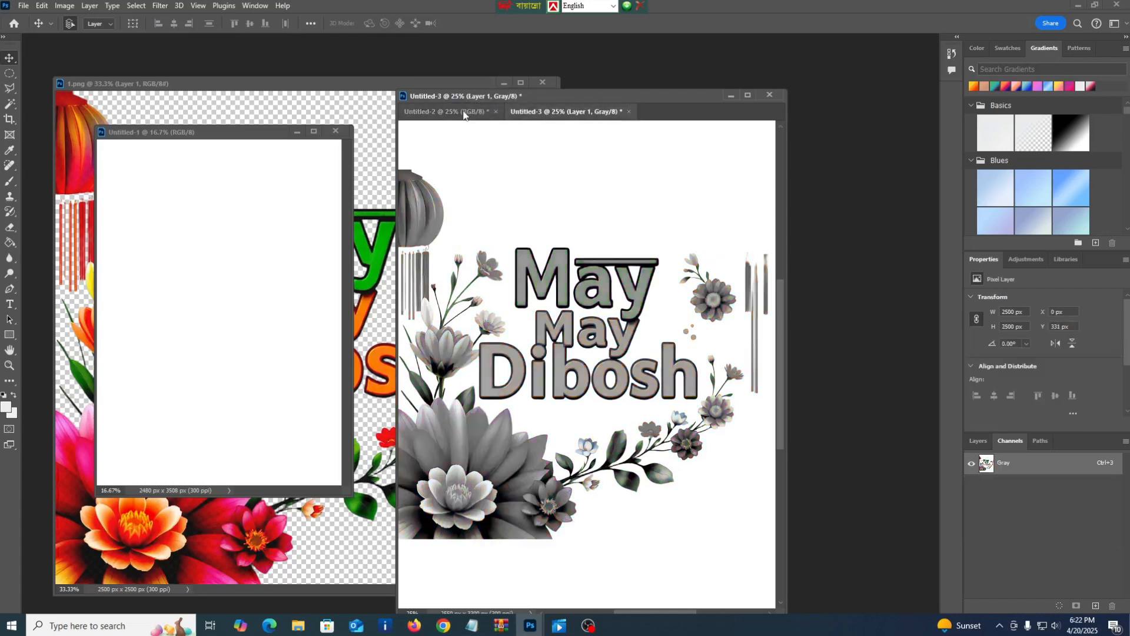
left_click(464, 113)
left_click(546, 115)
left_click(64, 8)
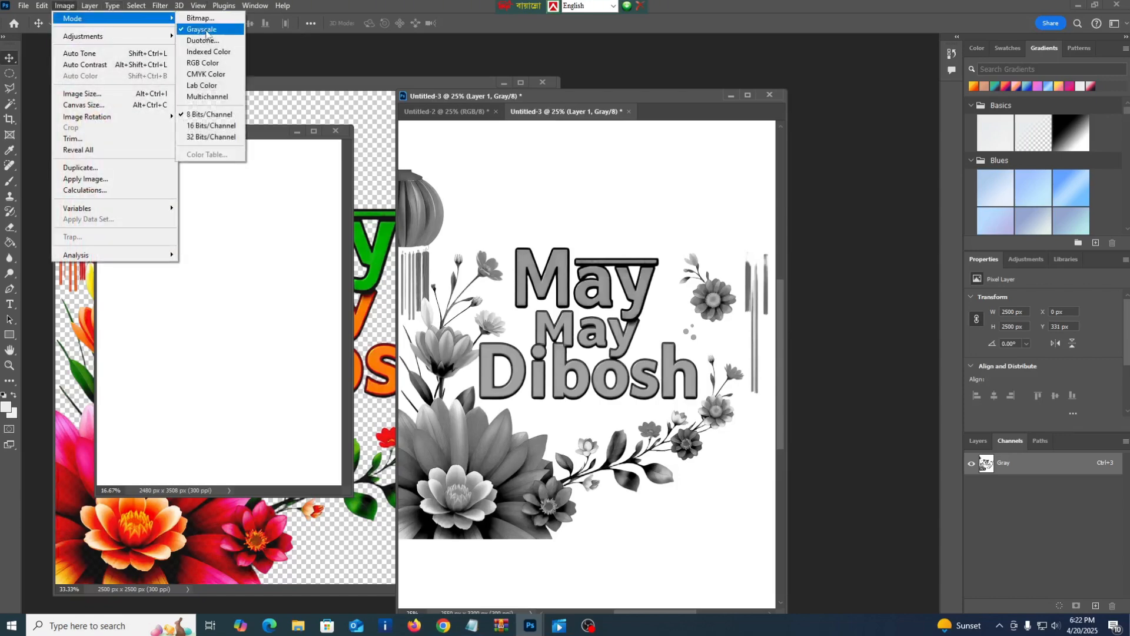
left_click(202, 63)
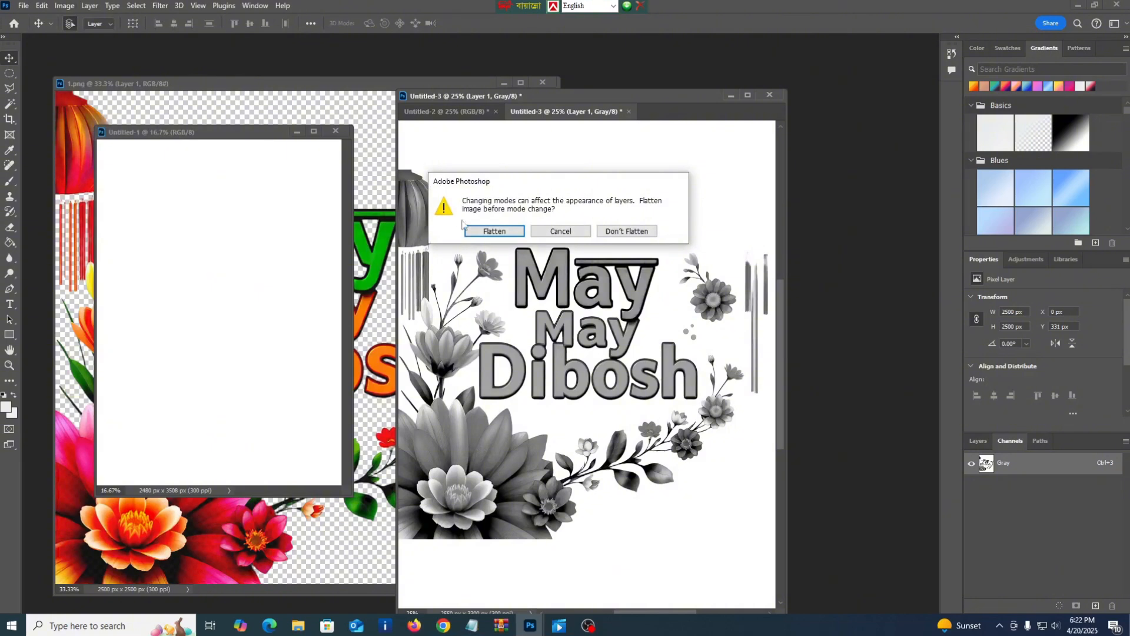
left_click(482, 231)
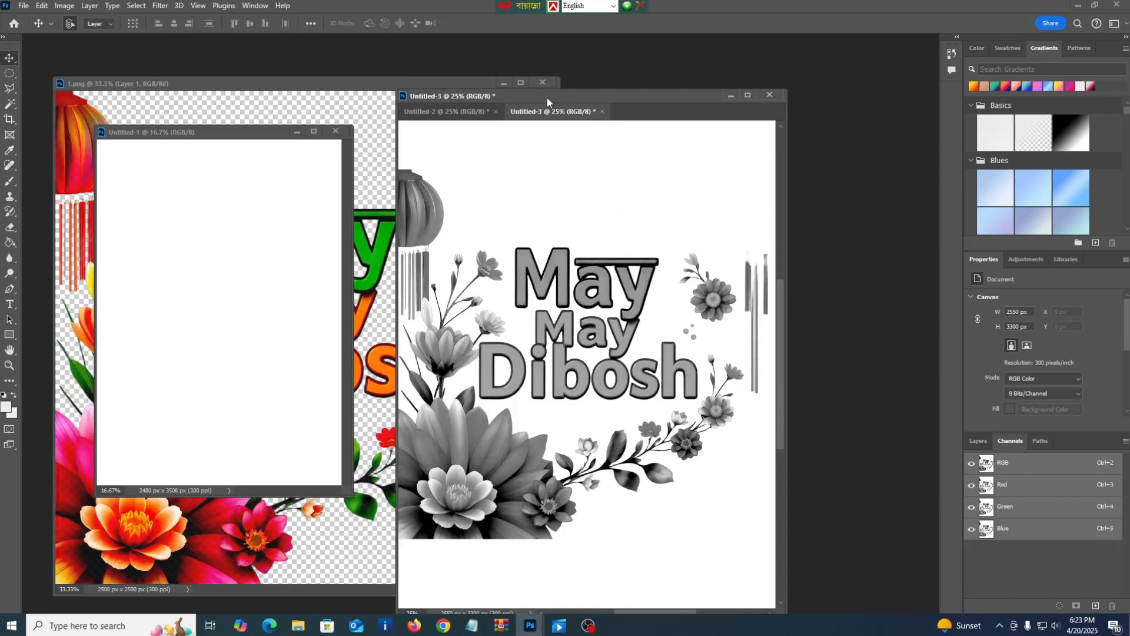
left_click_drag(546, 98, 590, 103)
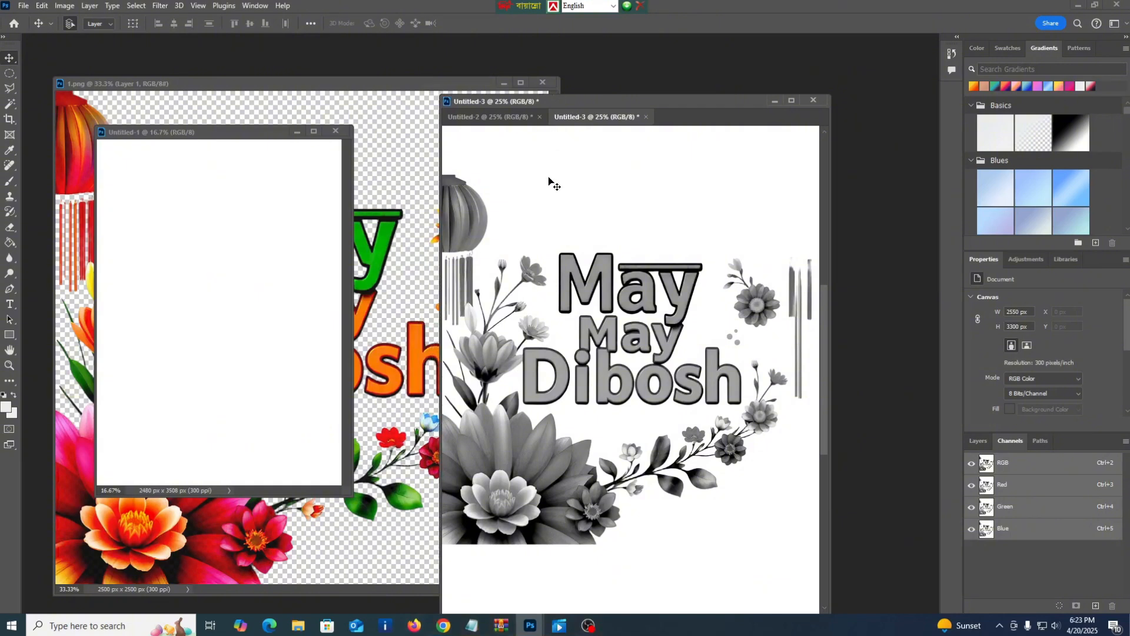
Close all open documents, discarding the changes to Untitled-2 and Untitled-3
left_click(336, 131)
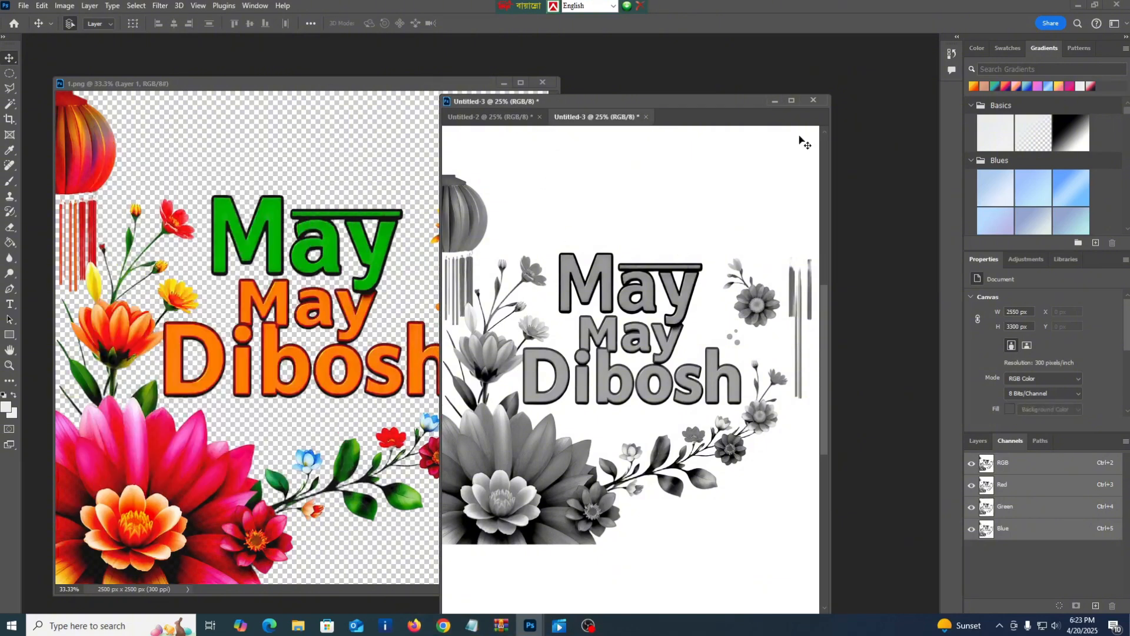
left_click(815, 101)
left_click(538, 230)
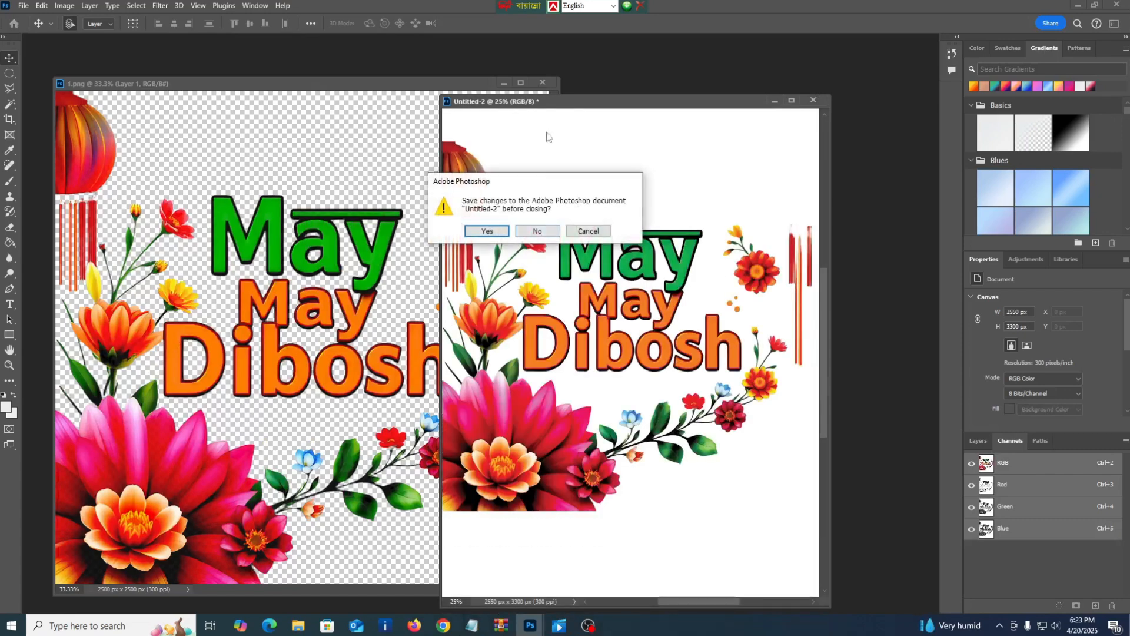
left_click(538, 231)
left_click(542, 82)
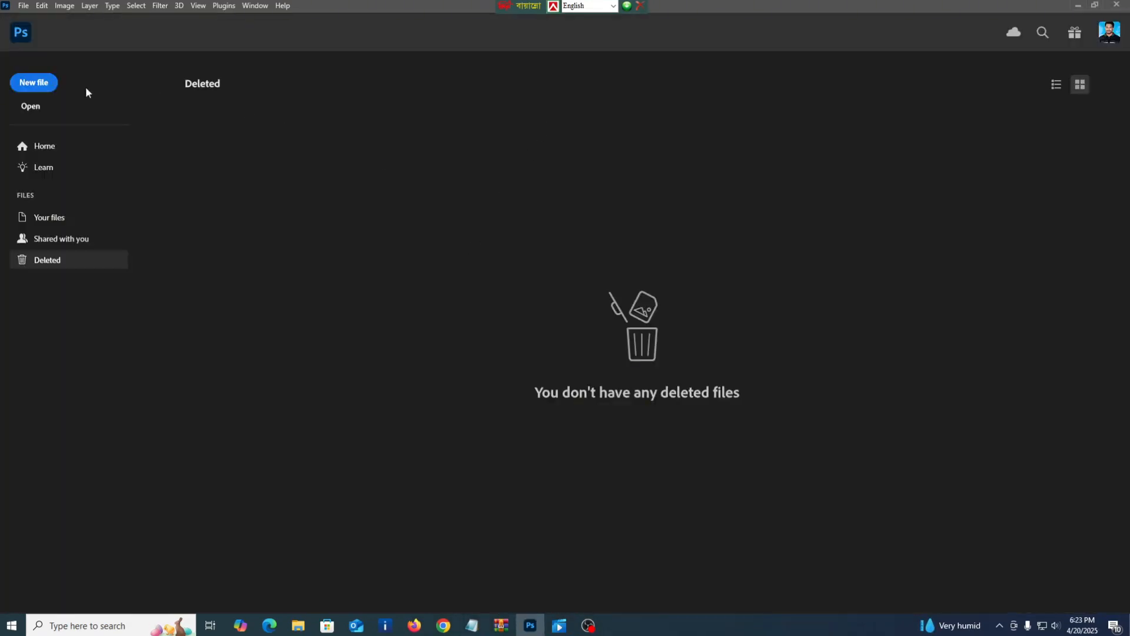
Create a new document from the A4 print preset, 210 x 297 mm at 300 ppi, RGB Color with a white background
left_click(35, 83)
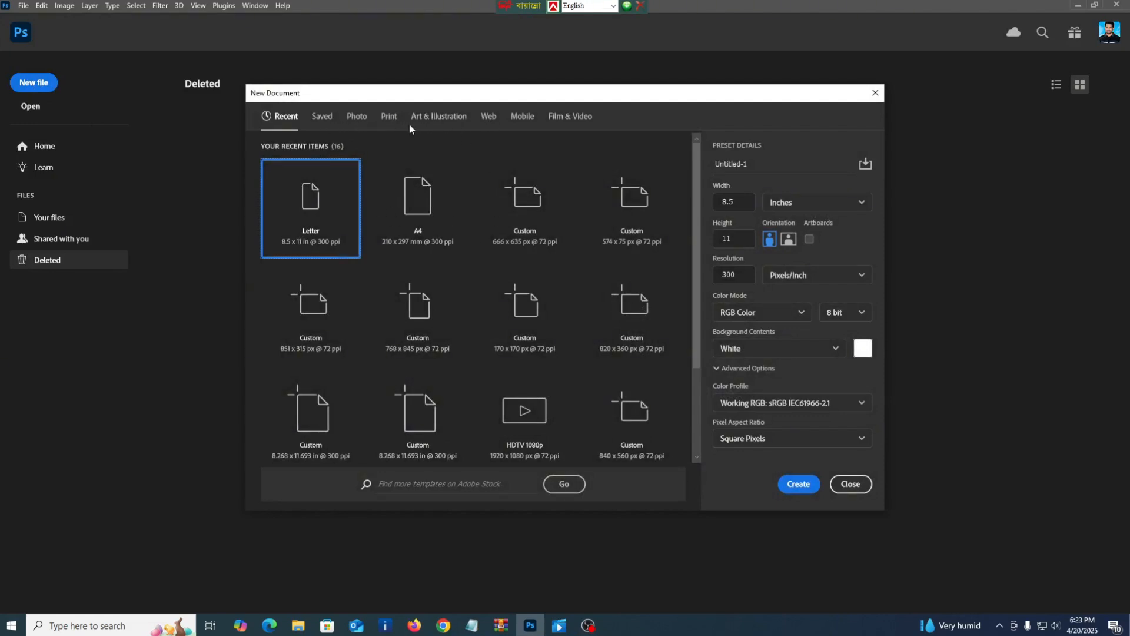
left_click(390, 120)
left_click(657, 230)
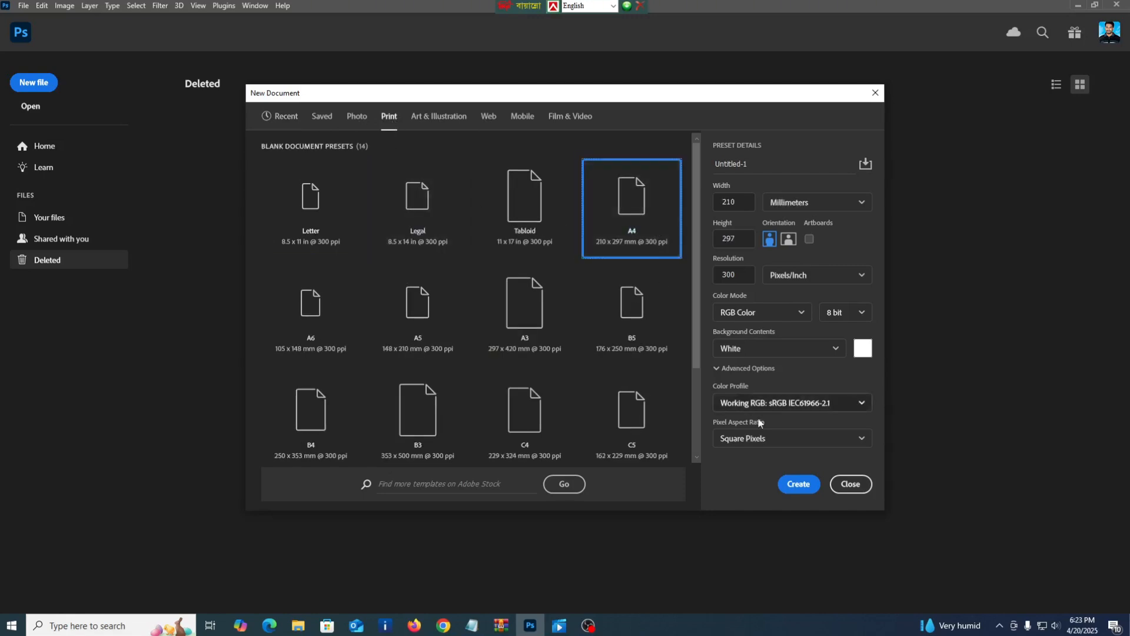
left_click(797, 485)
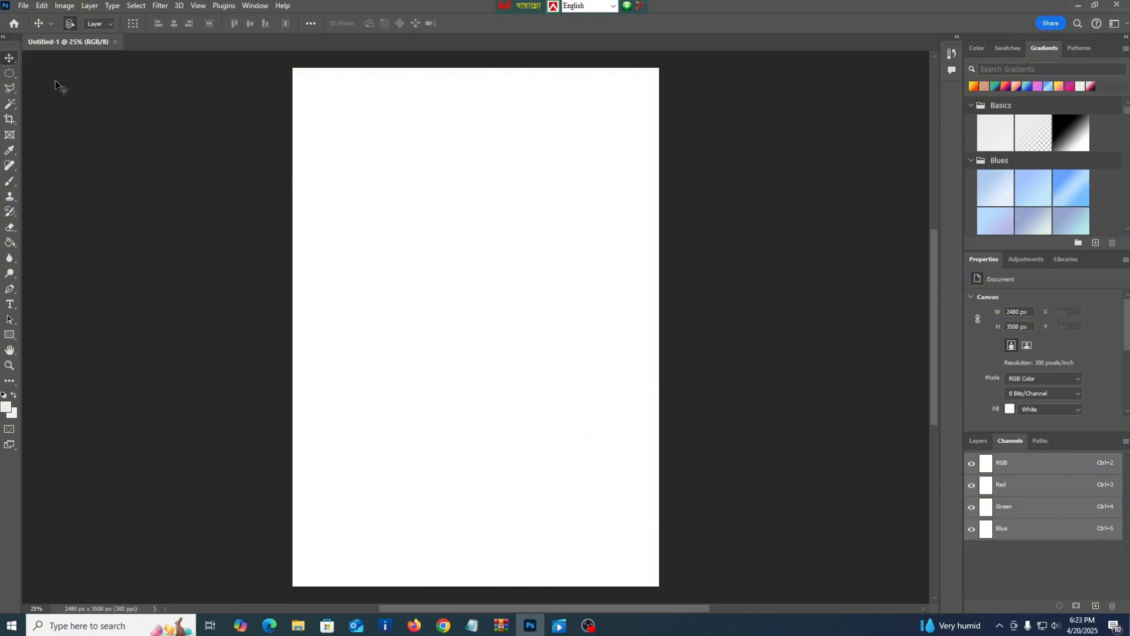
Undock the toolbar to float beside the canvas and view the tools grouped with the Move Tool
left_click_drag(5, 40, 126, 94)
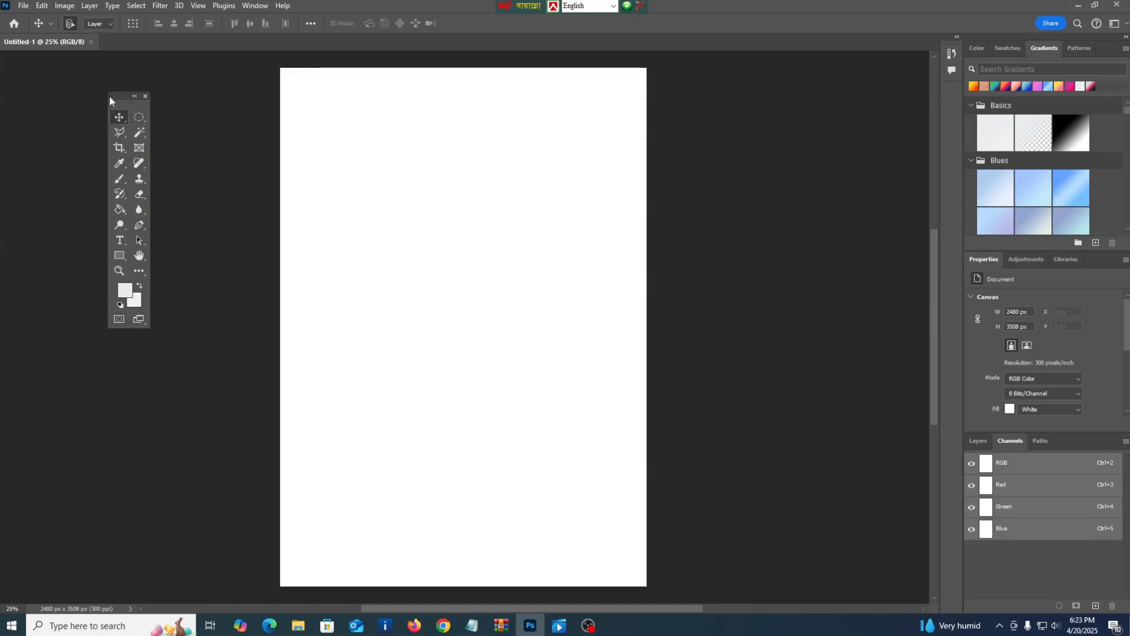
left_click_drag(108, 96, 87, 131)
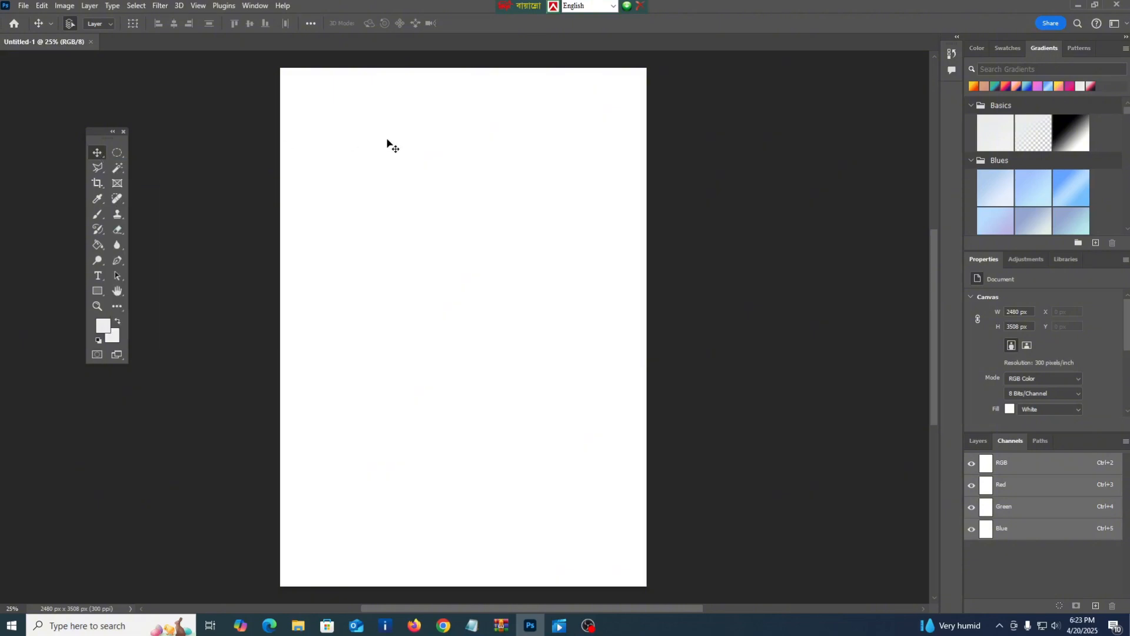
right_click(103, 159)
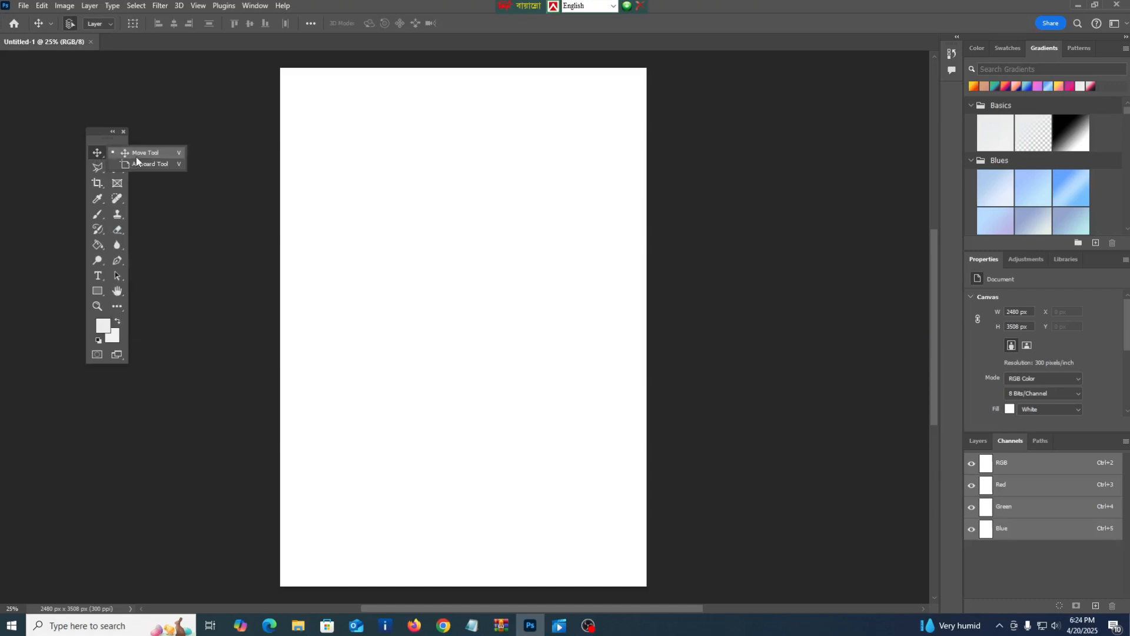
left_click(101, 159)
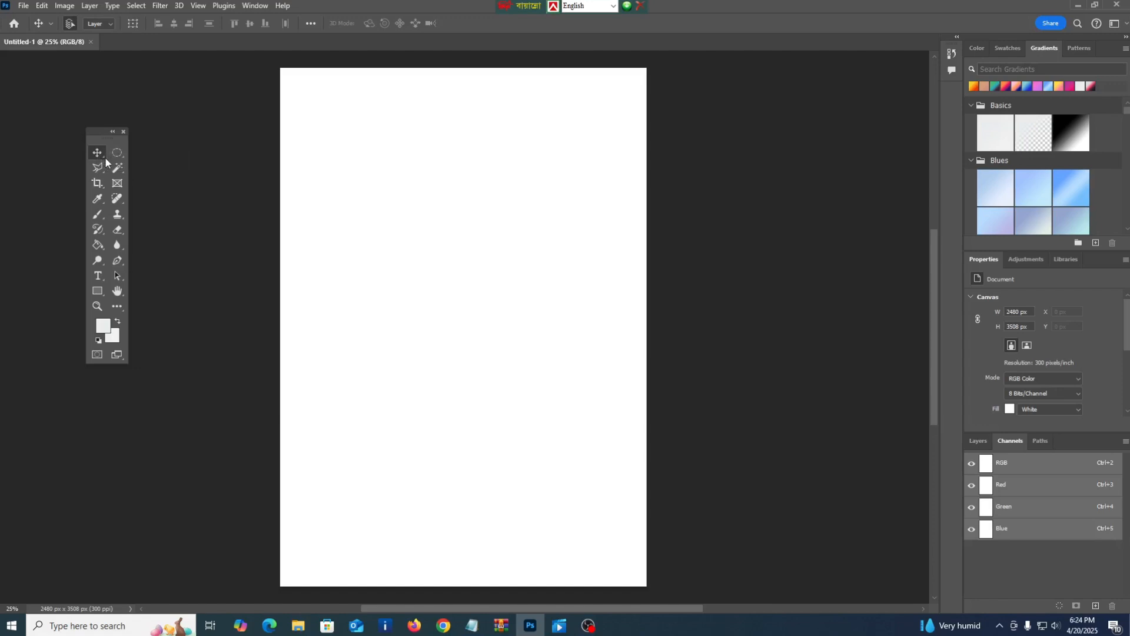
right_click(104, 153)
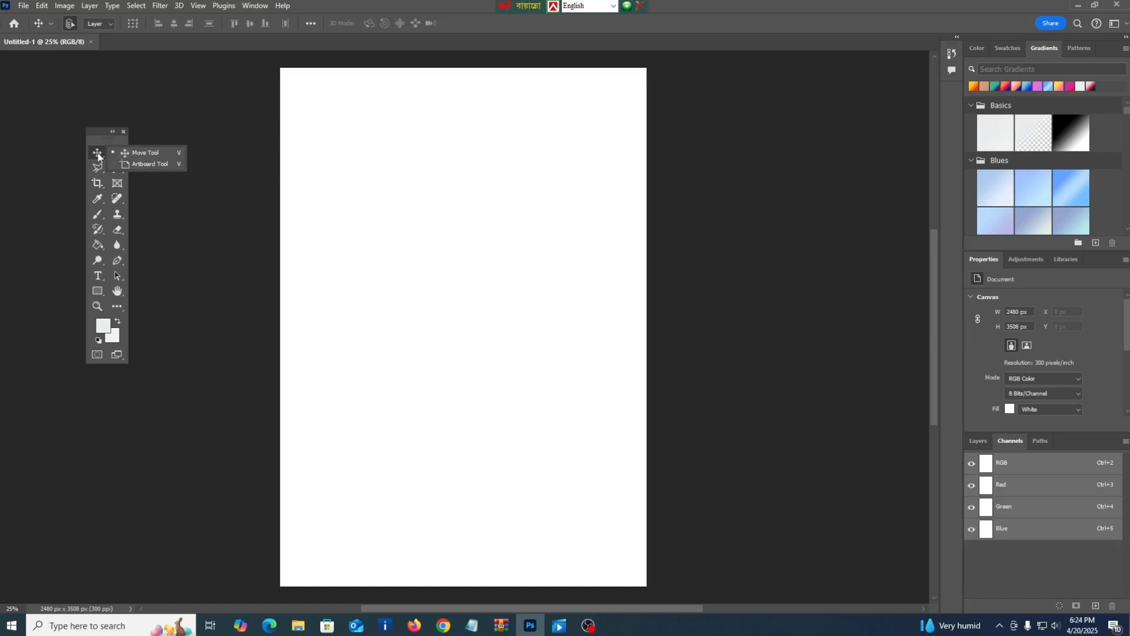
left_click(97, 154)
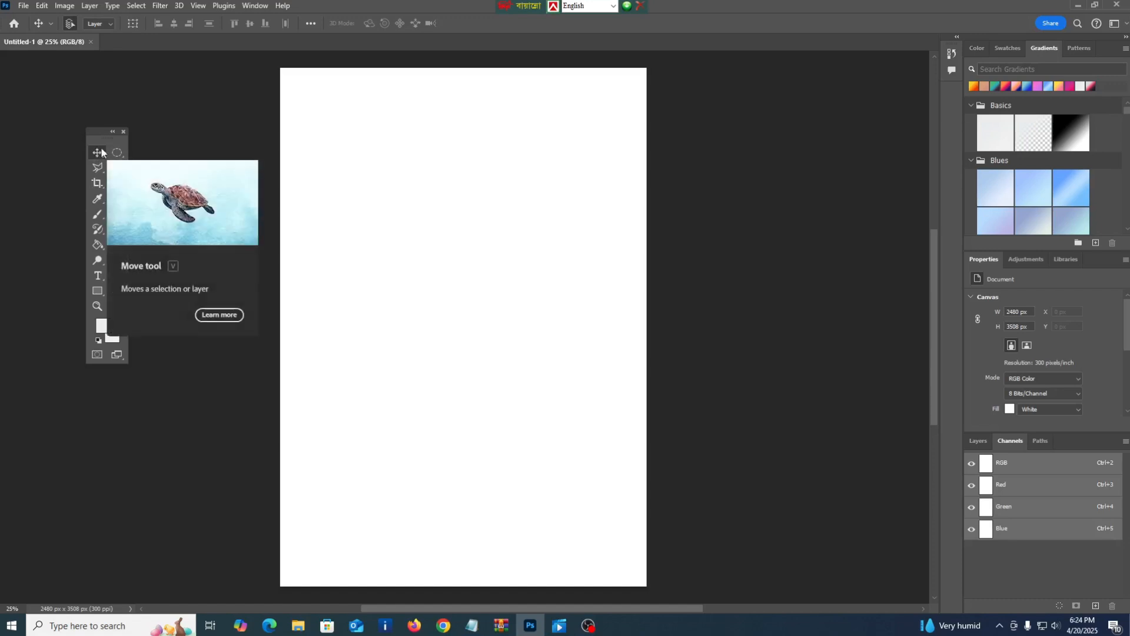
Choose the Rectangular Marquee Tool from the marquee tool group and review the group's other tools
left_click(120, 154)
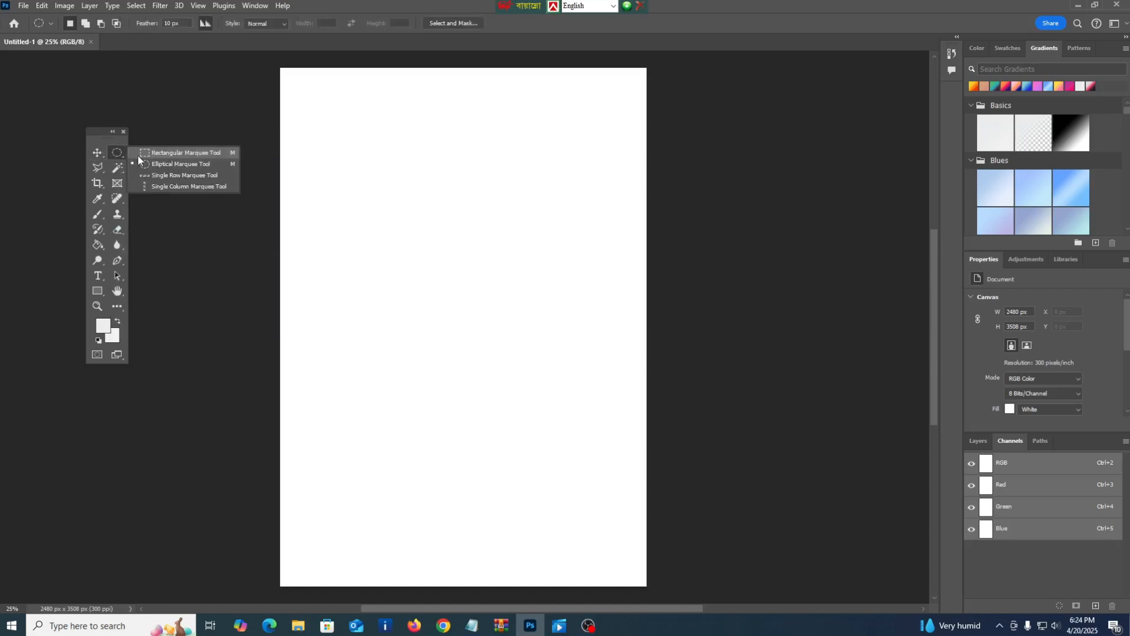
left_click(154, 154)
right_click(121, 155)
left_click(118, 152)
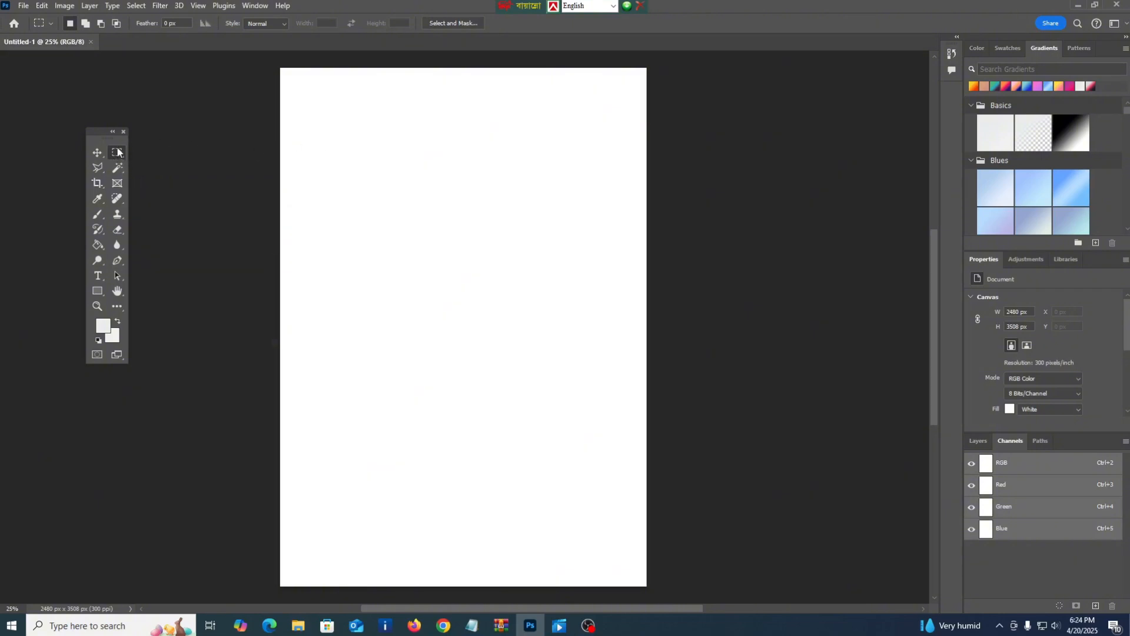
Open the cartoon mouse image Untitled-1 copy.jpg from the Desktop folder
left_click(26, 6)
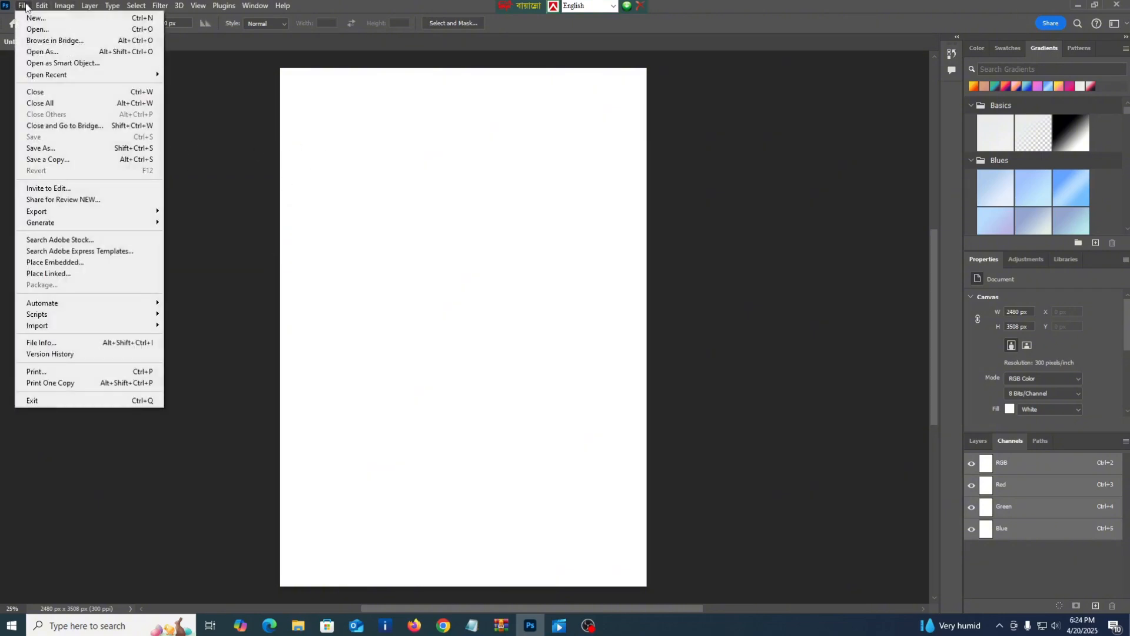
left_click(38, 28)
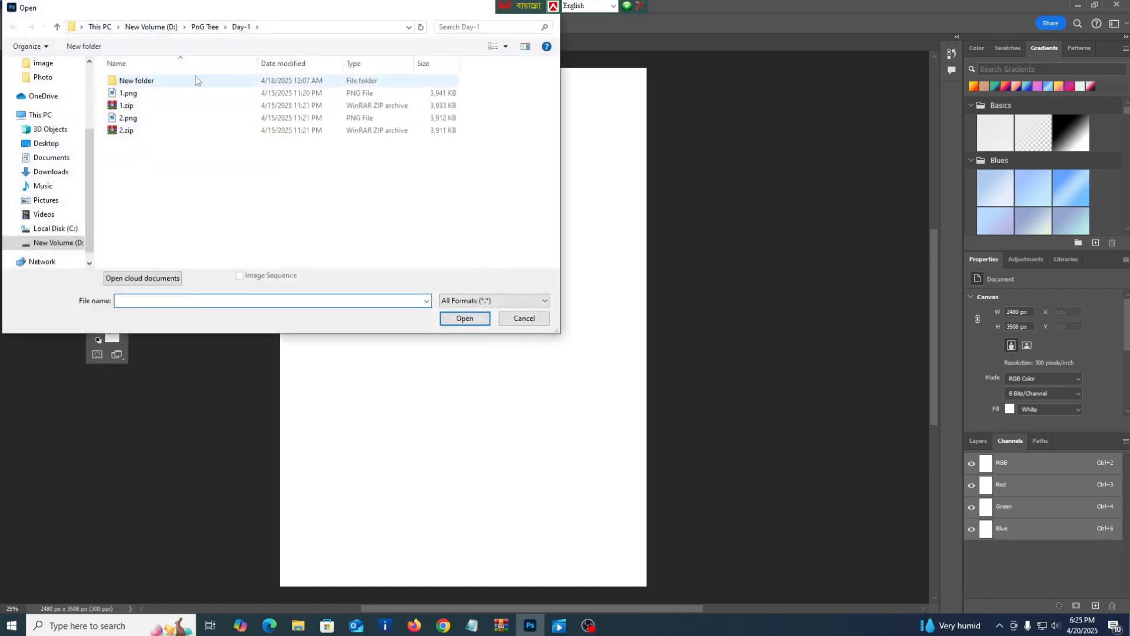
left_click(41, 114)
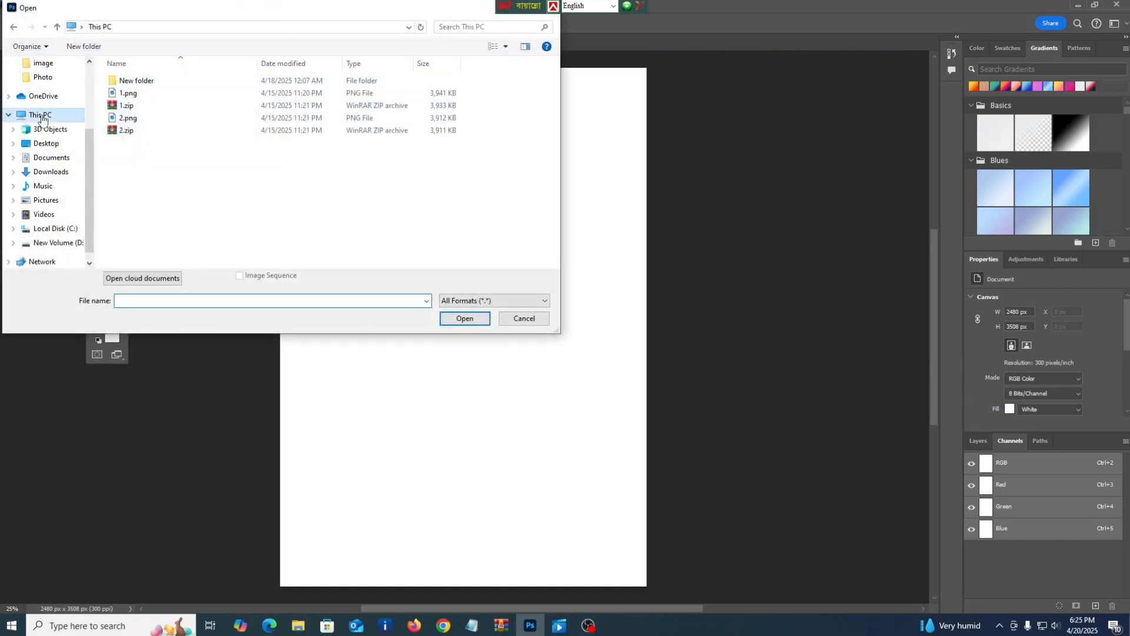
left_click(47, 143)
scroll(319, 175, "down", 1)
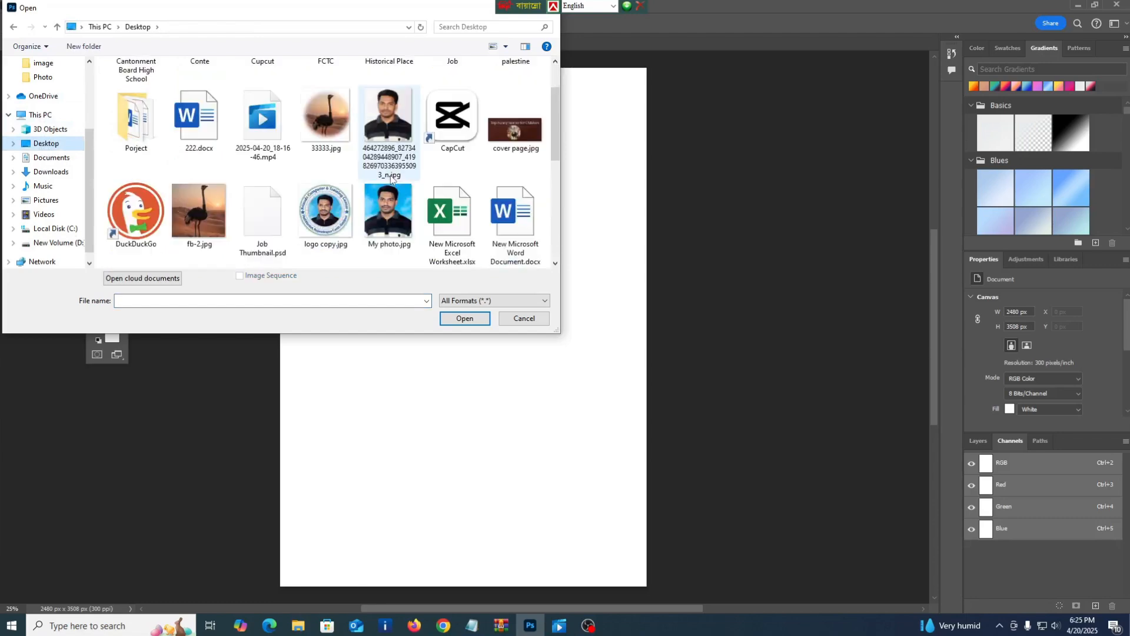
scroll(437, 216, "down", 3)
left_click(263, 130)
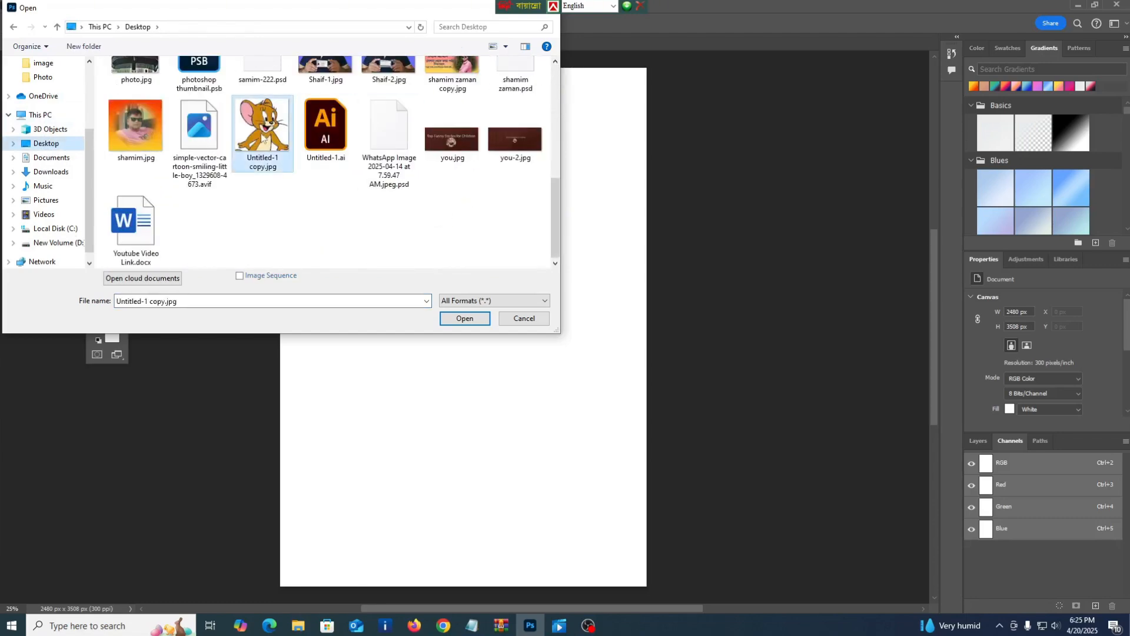
left_click(465, 320)
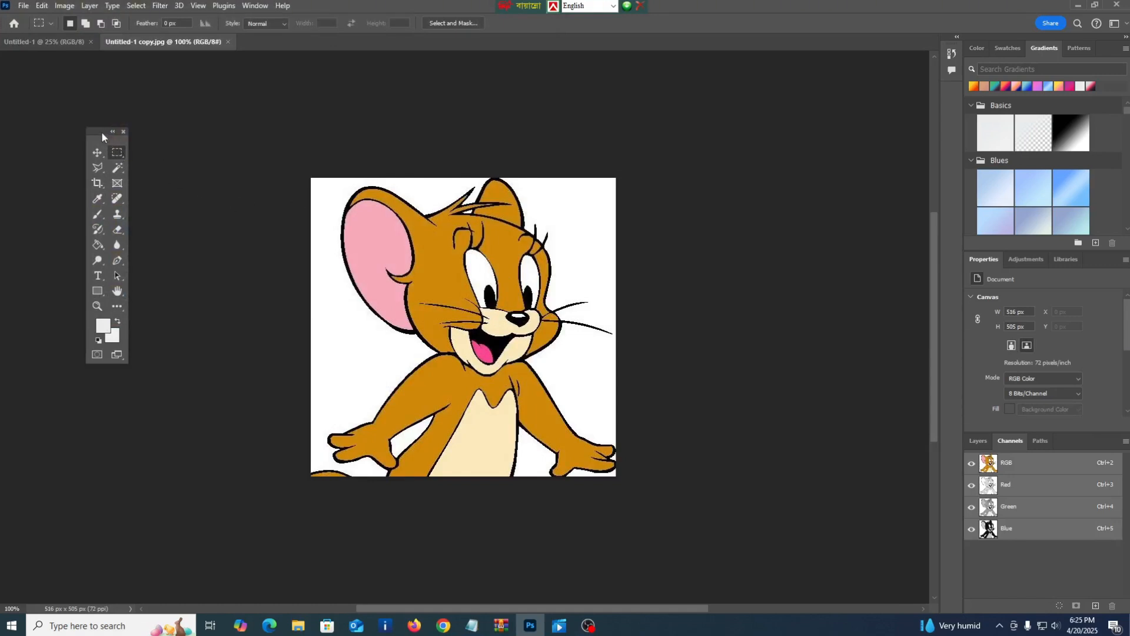
Draw a rectangular marquee selection over most of the mouse's face and body, and dock the floating toolbar back in place
left_click_drag(102, 132, 75, 131)
scroll(468, 253, "down", 1)
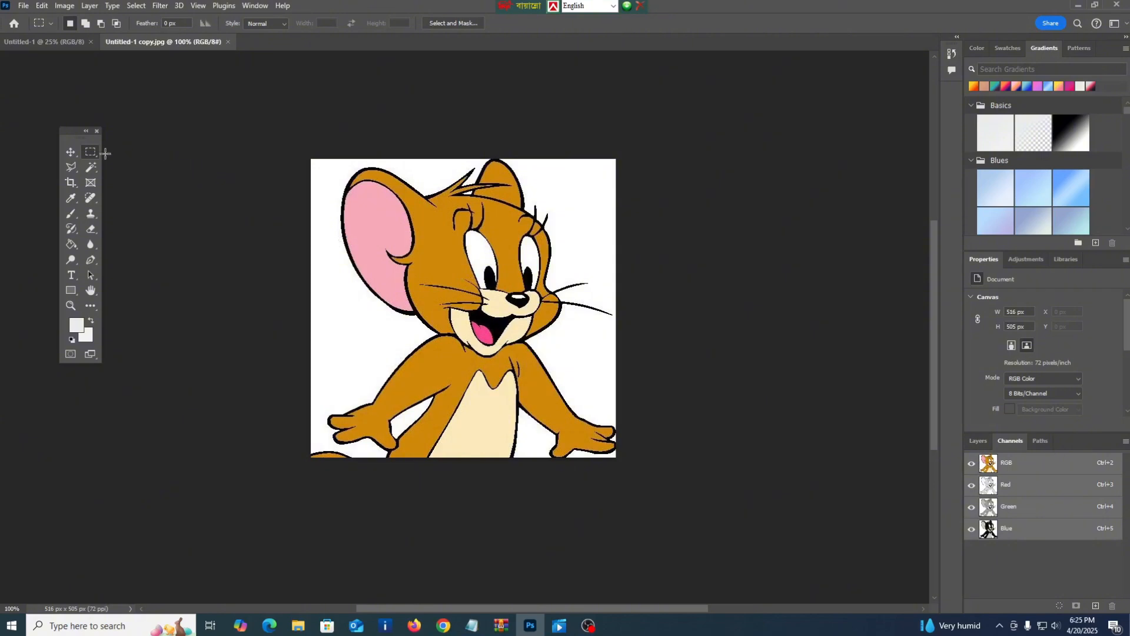
left_click_drag(396, 192, 593, 437)
key("ctrl+plus")
key("ctrl+minus")
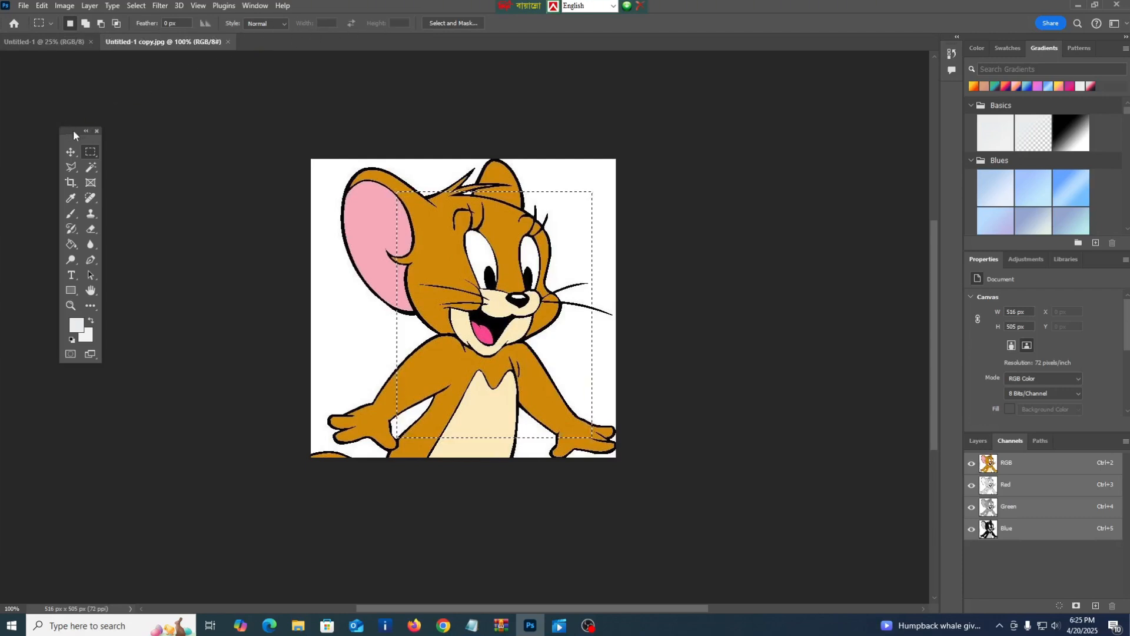
left_click_drag(73, 126, 3, 42)
left_click(3, 37)
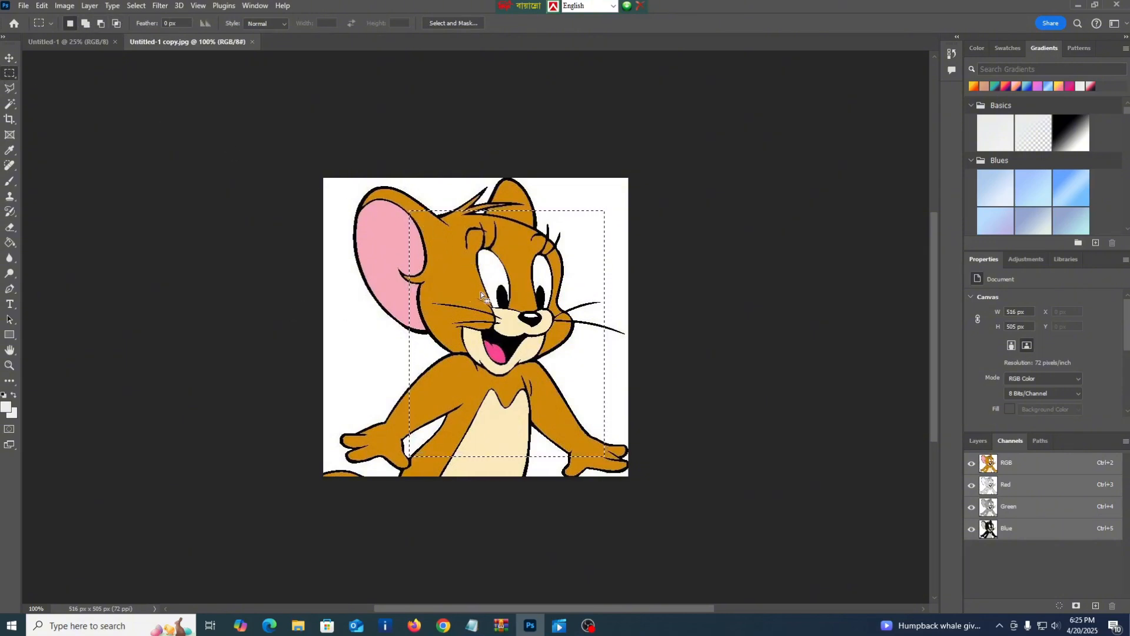
Set the background color to red #f42020
left_click(12, 415)
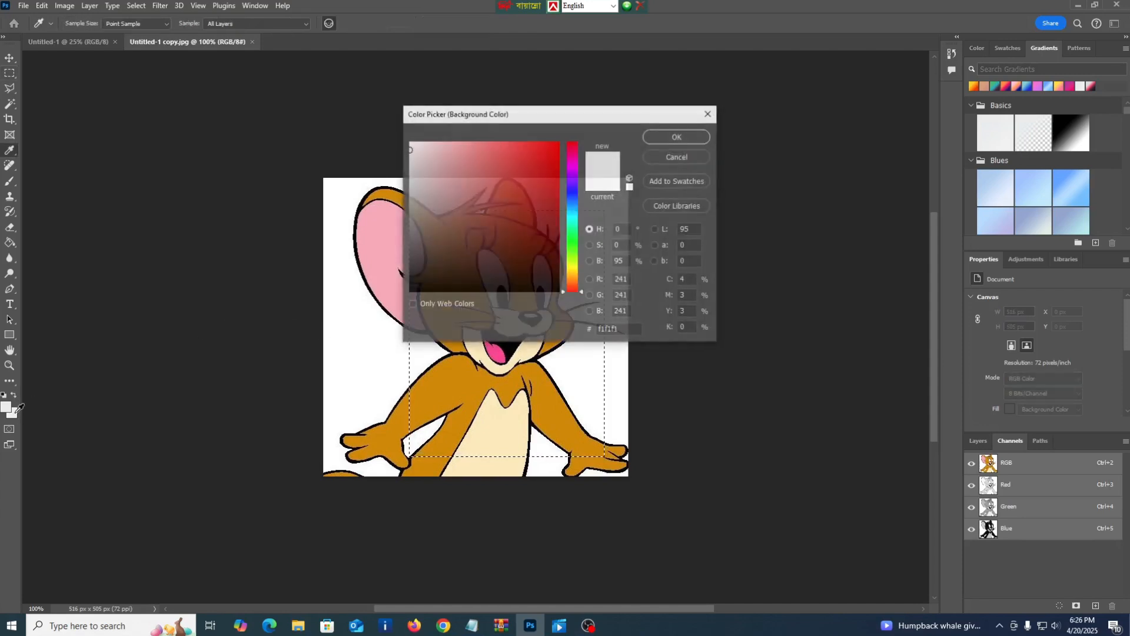
left_click(540, 148)
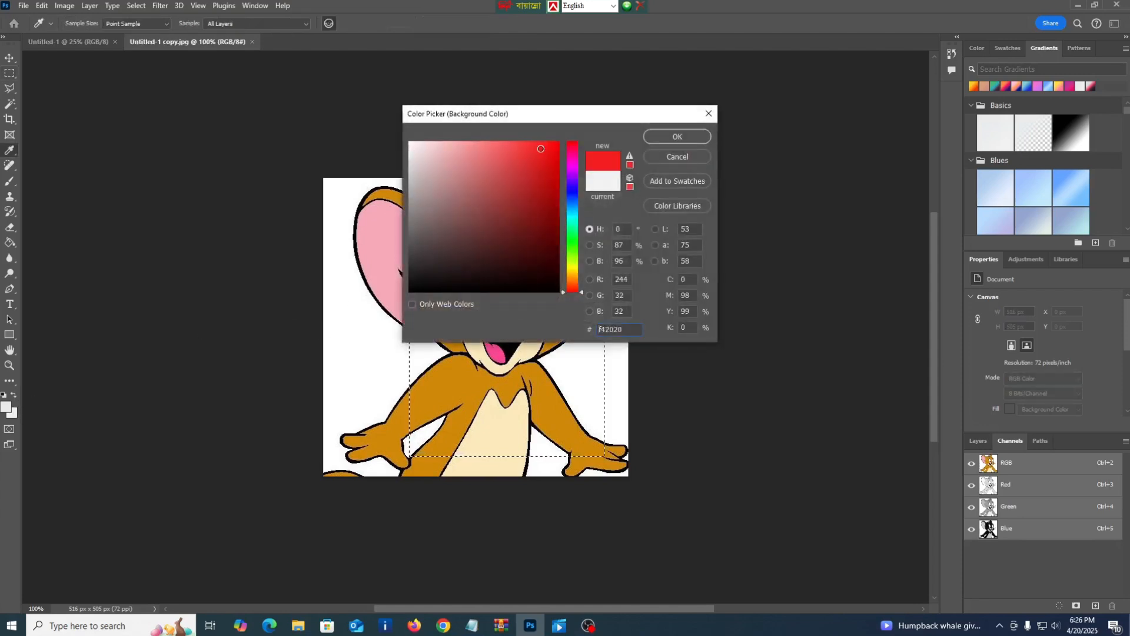
left_click(686, 138)
Fill the selection with the background color in Normal mode at 100% opacity, and undo the fill
key("shift+F5")
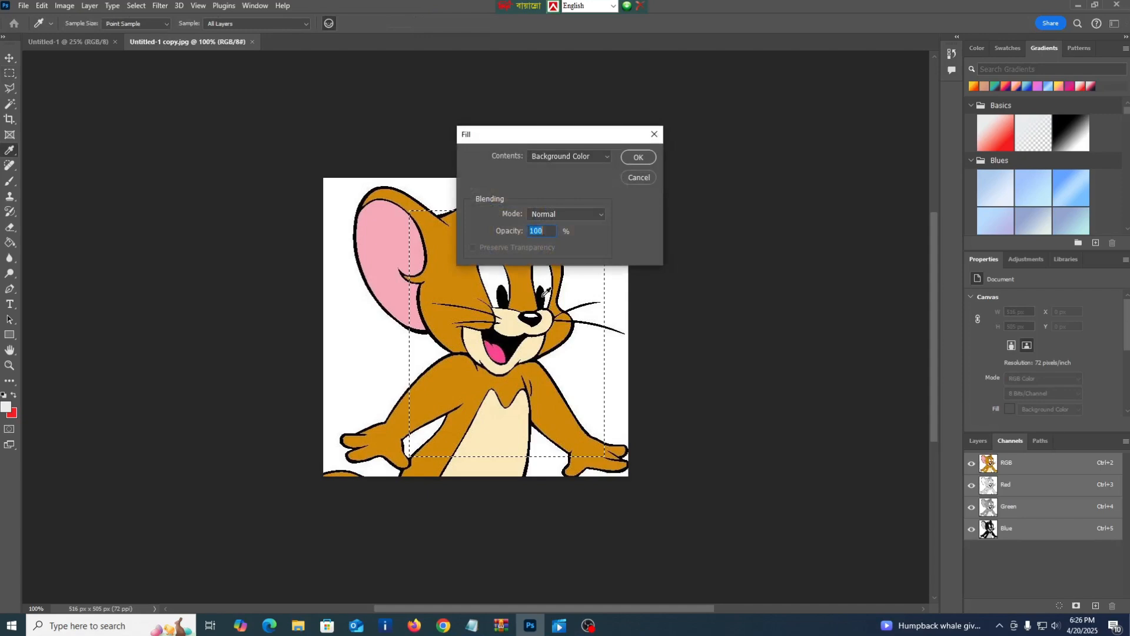
left_click(638, 158)
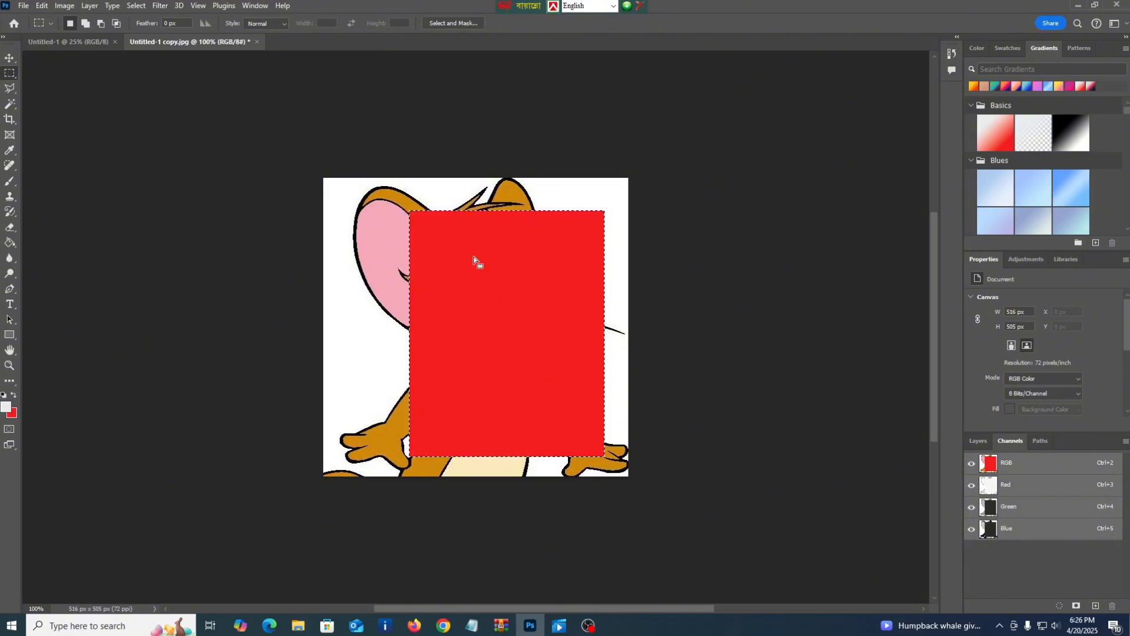
key("ctrl+z")
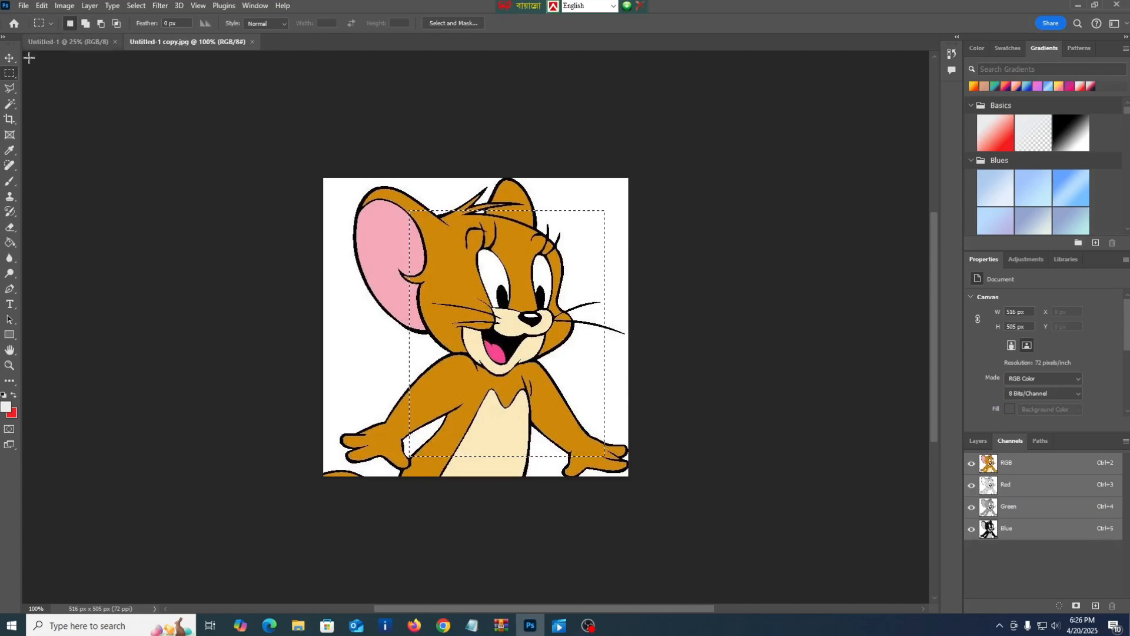
Add rectangles over the pink ear, the upper-right corner and the lower-right hand to the existing marquee selection
left_click(86, 24)
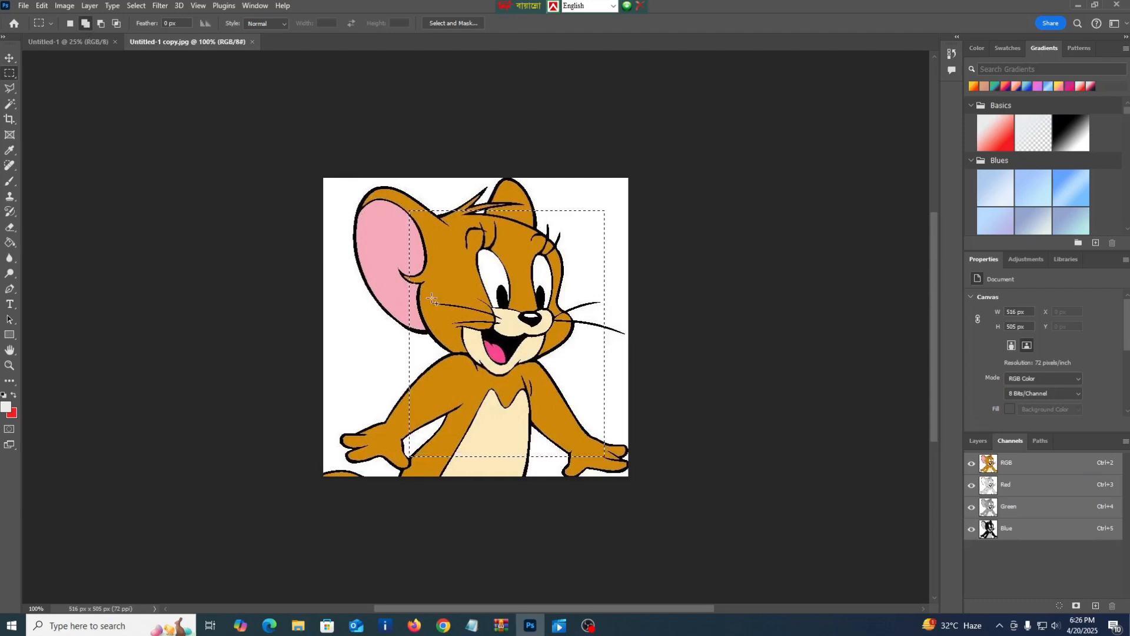
left_click_drag(435, 300, 447, 338)
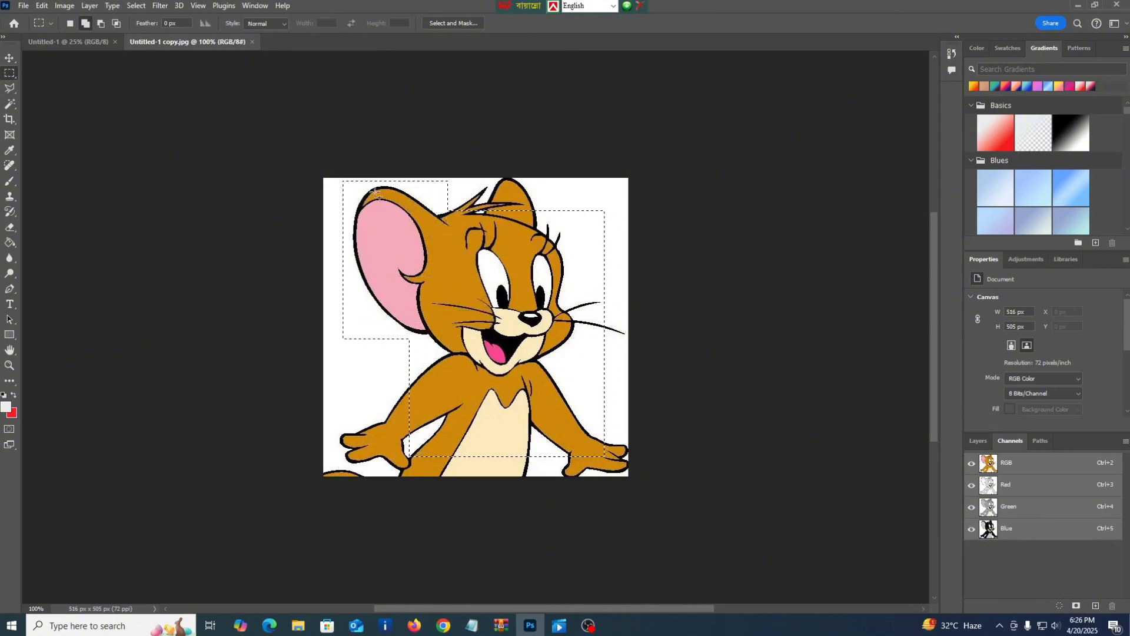
left_click_drag(442, 183, 641, 246)
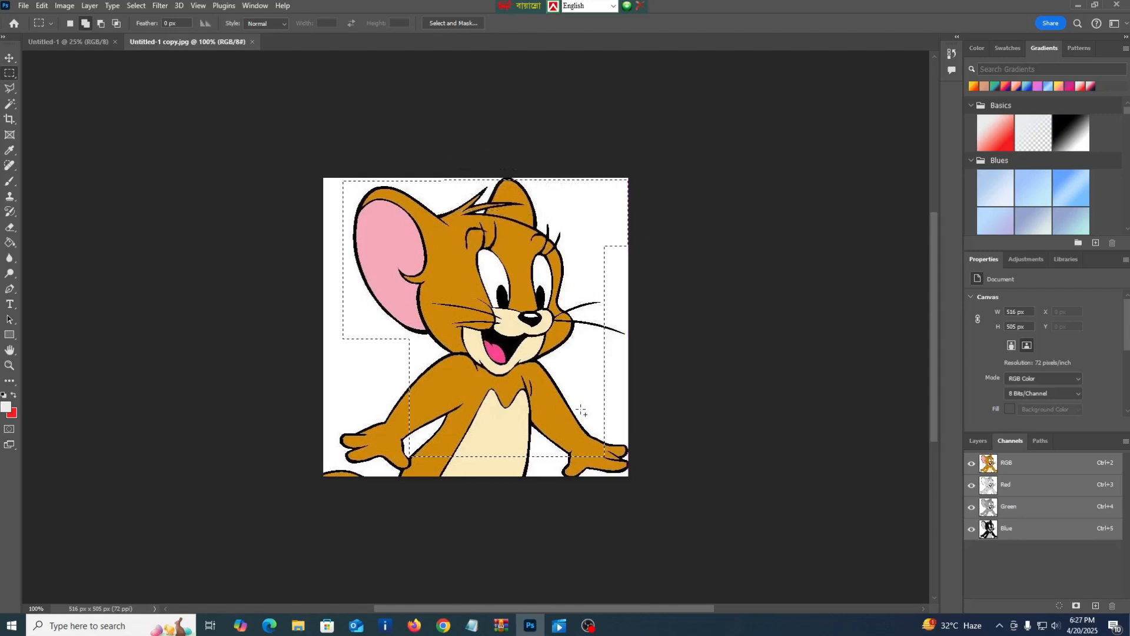
left_click_drag(547, 412, 653, 488)
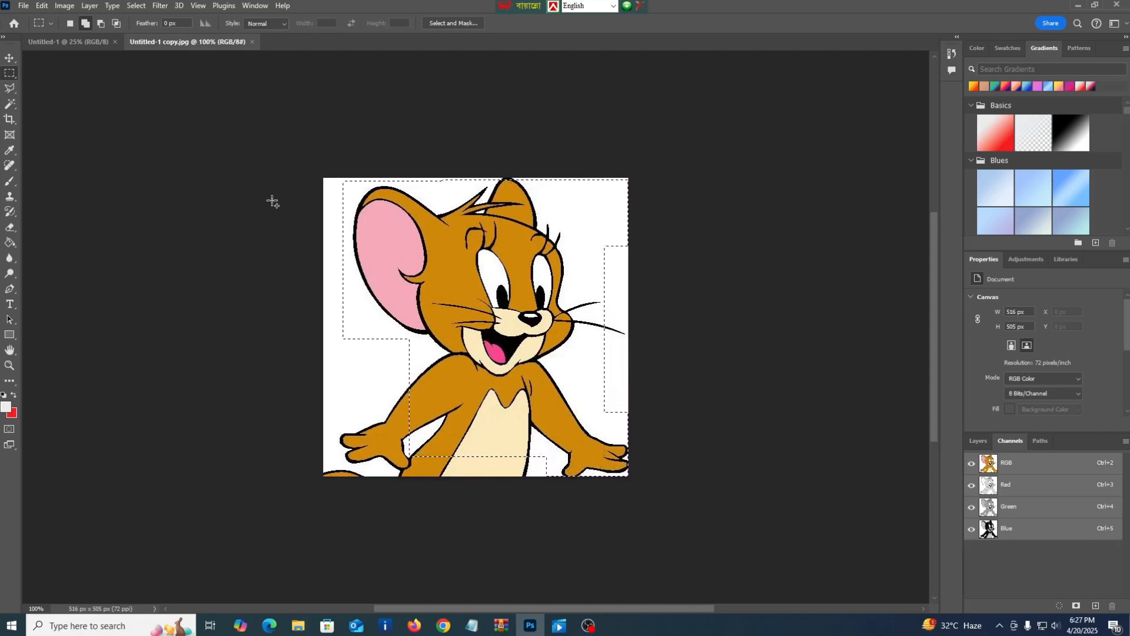
Subtract the white strip left of the pink ear and the white area below it from the marquee selection
left_click(102, 23)
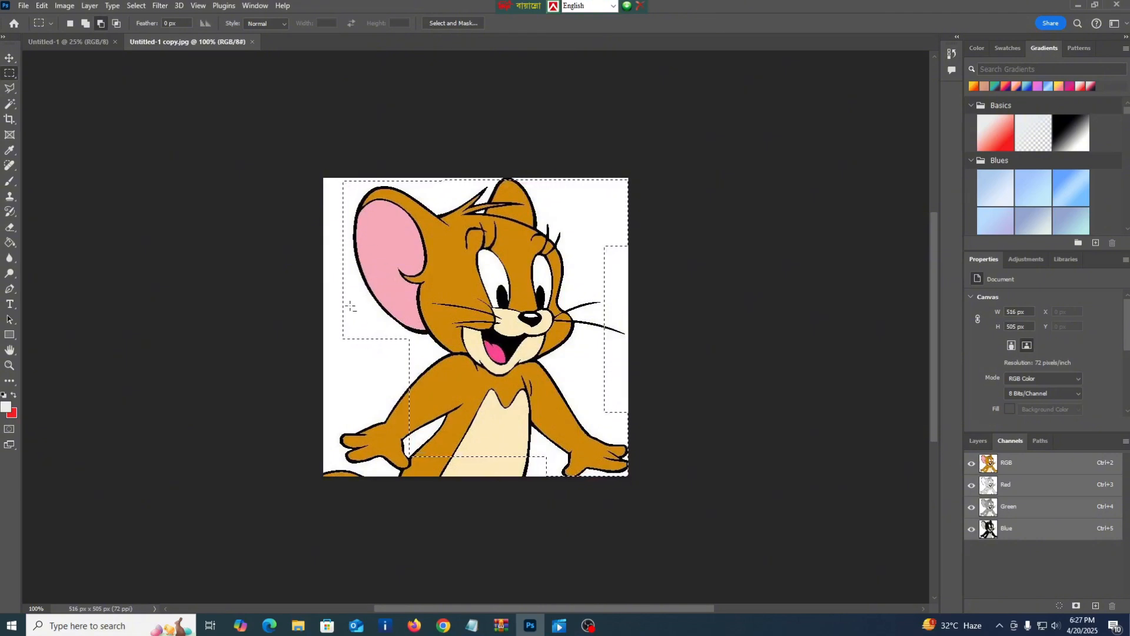
left_click_drag(311, 159, 354, 362)
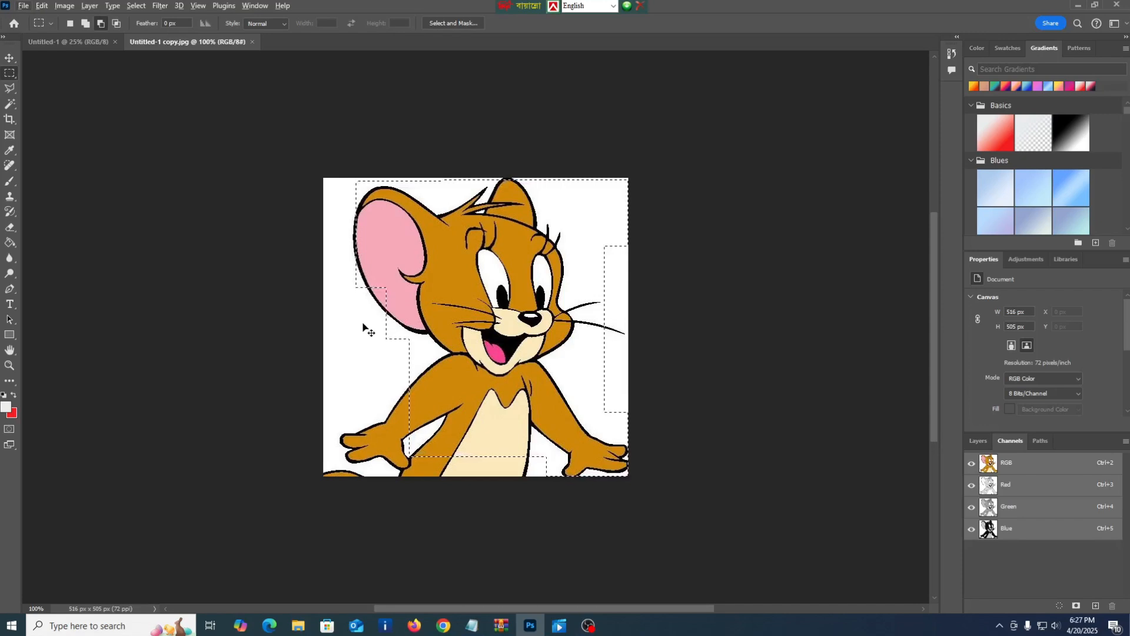
key("shift")
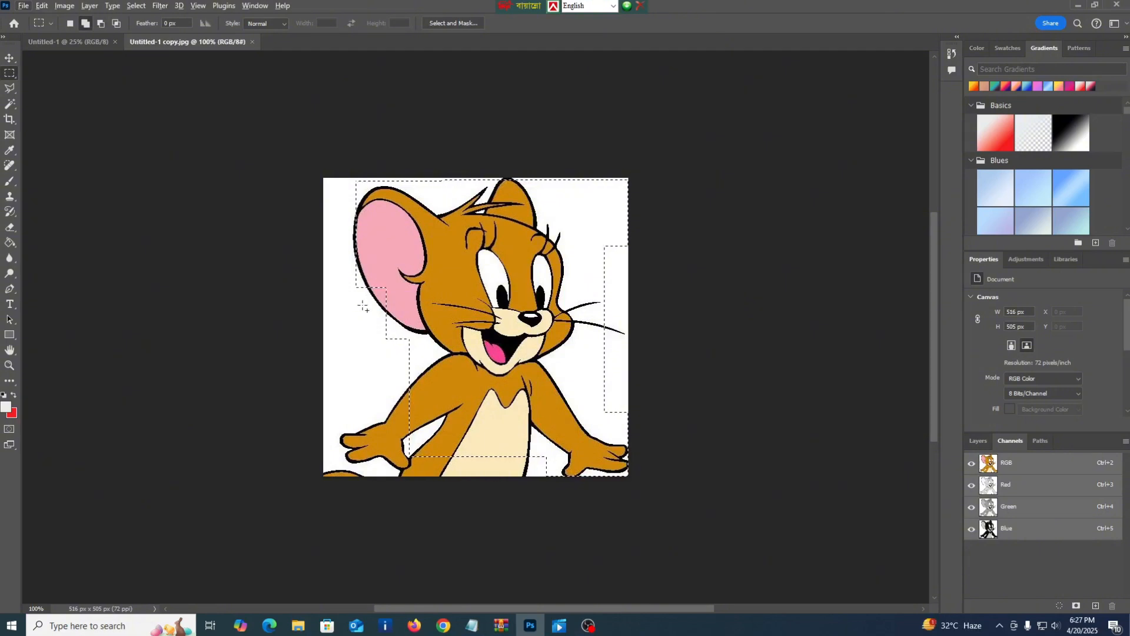
Add two rectangles around the pink ear's lower edge to the marquee selection, and subtract two larger rectangles overlapping that area
left_click_drag(355, 302, 424, 373)
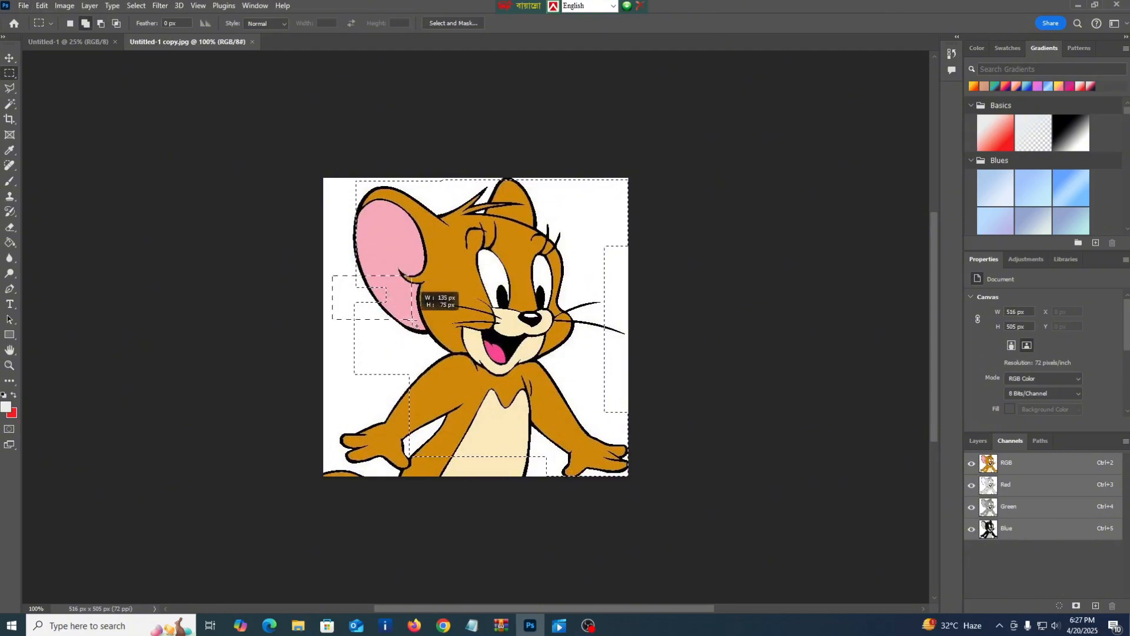
left_click_drag(417, 325, 413, 326)
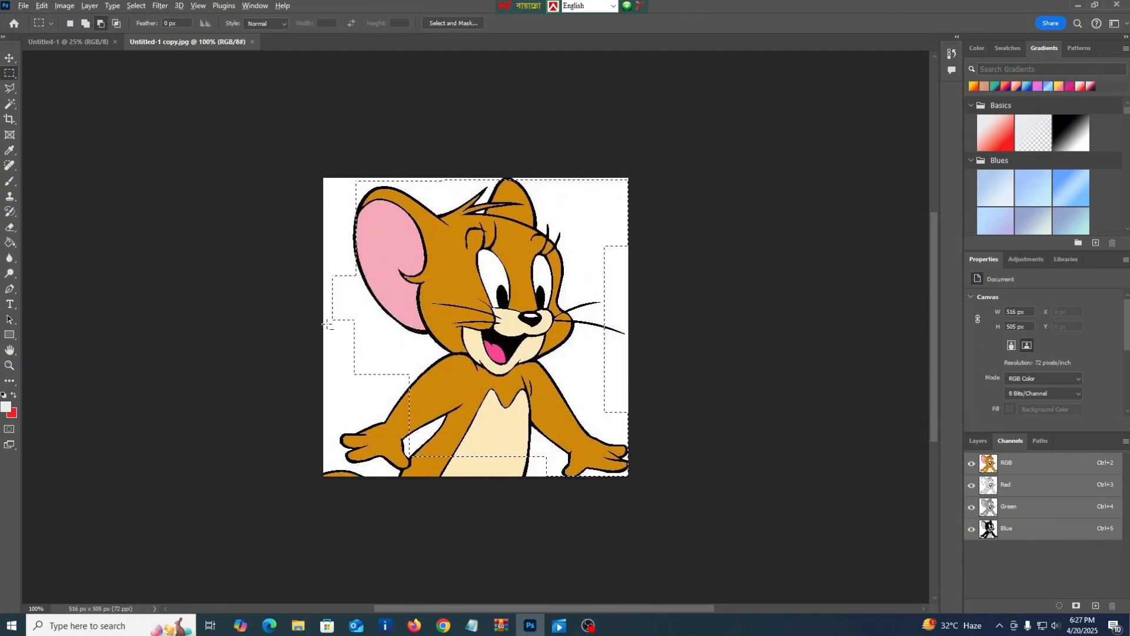
left_click_drag(327, 324, 422, 396)
left_click_drag(327, 264, 427, 375)
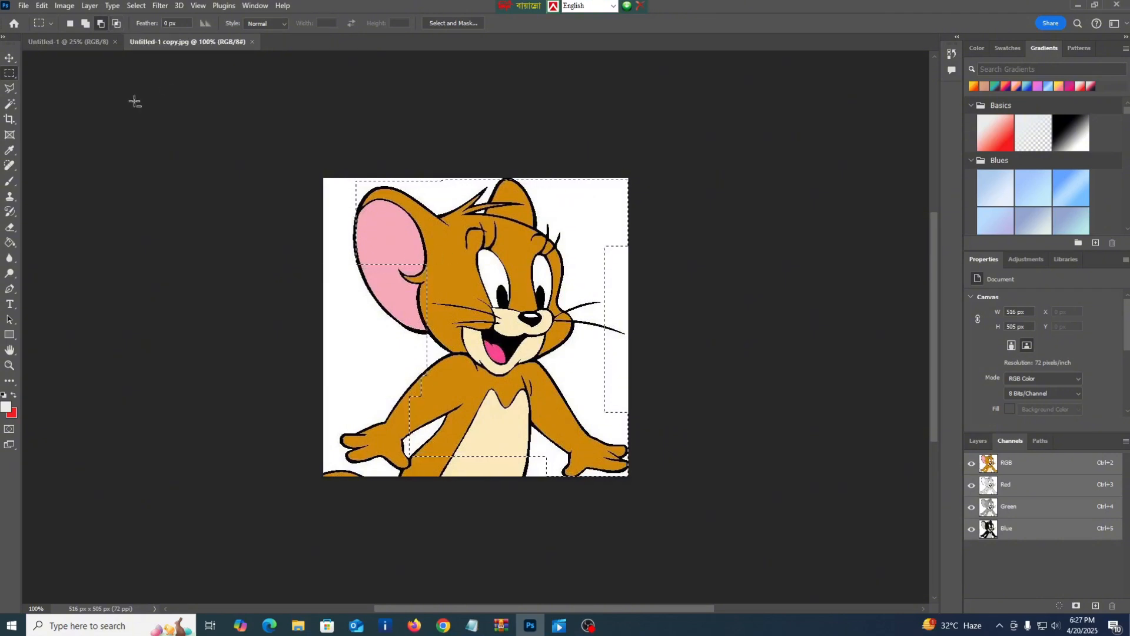
Replace the rectangular selection with a large Elliptical Marquee selection around the character's face and chest
right_click(10, 74)
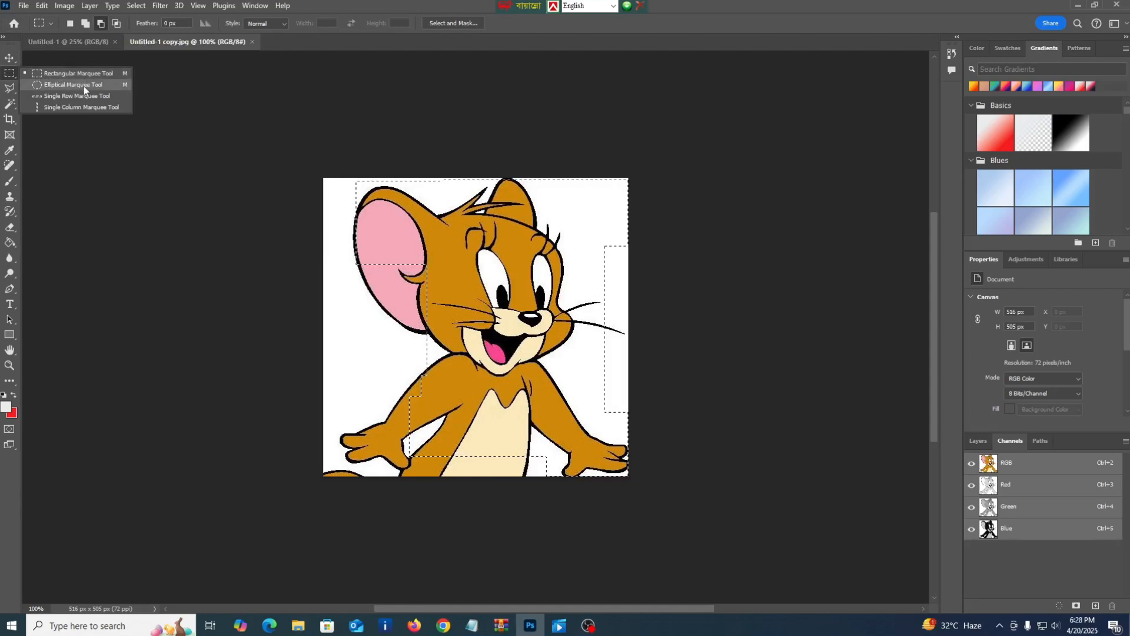
left_click(83, 90)
left_click(391, 258)
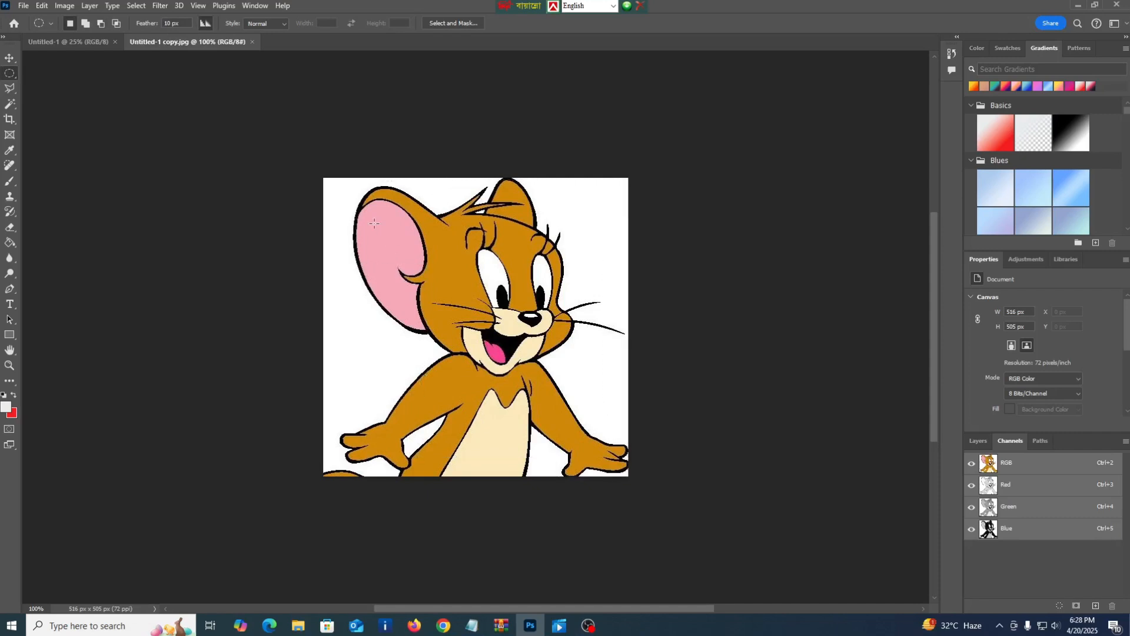
left_click_drag(372, 204, 606, 454)
Intersect the elliptical selection with Rectangular Marquee areas across the face and body, and clear the selection
right_click(11, 75)
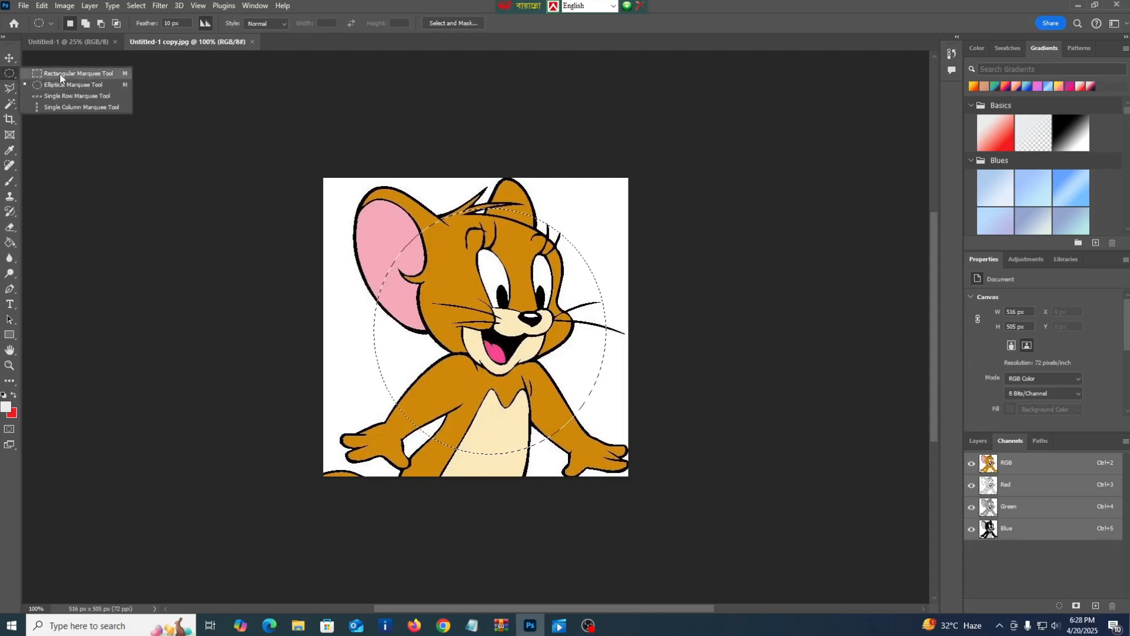
left_click(75, 74)
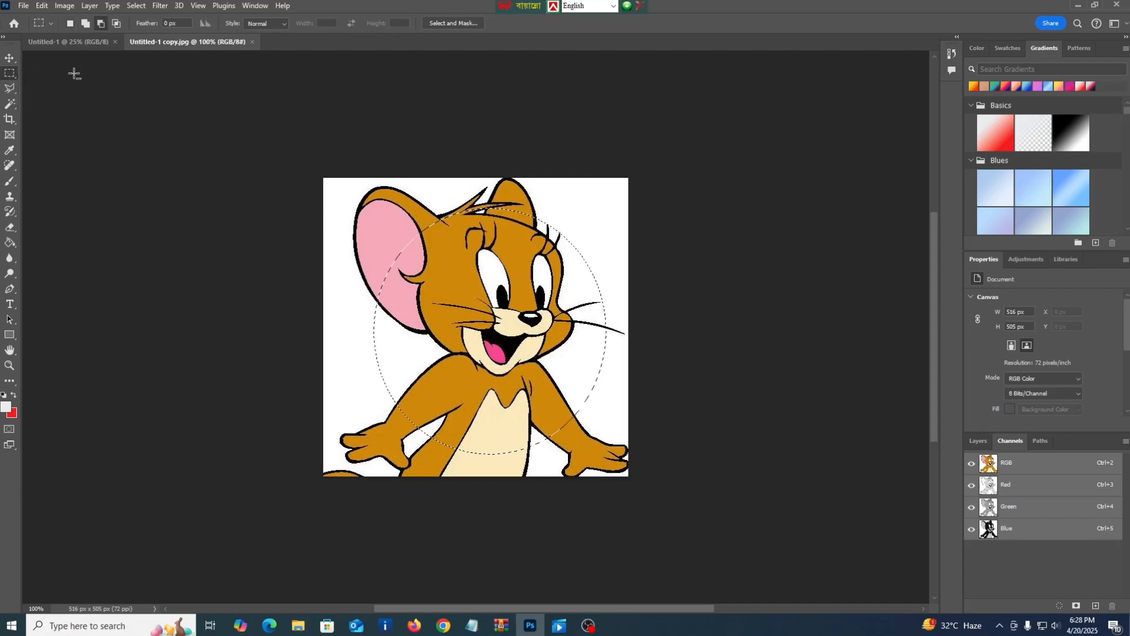
left_click(115, 24)
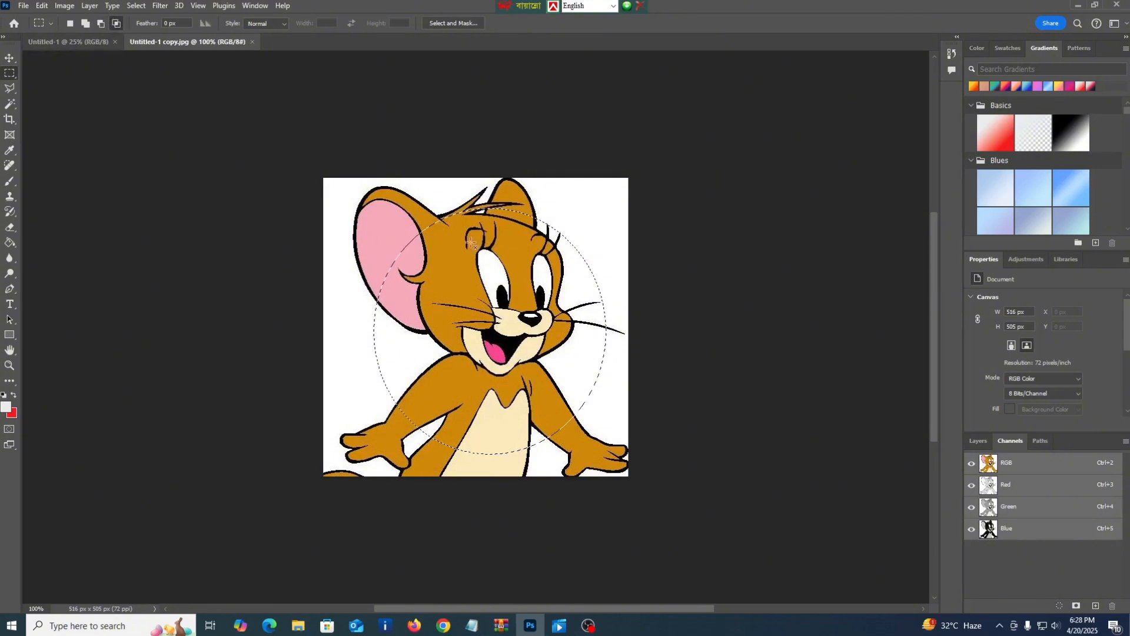
left_click_drag(434, 188, 576, 481)
left_click(589, 226)
left_click_drag(367, 207, 581, 420)
left_click(577, 417)
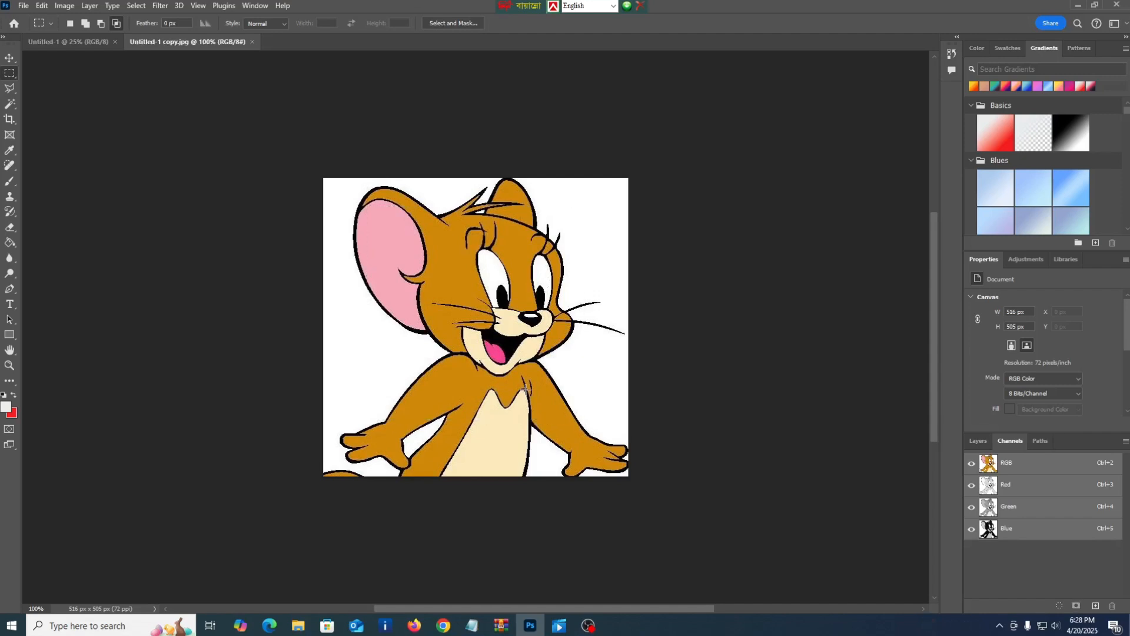
Select a single pixel row across the tops of the ears with the Single Row Marquee, fill it with the red background color and deselect
right_click(8, 74)
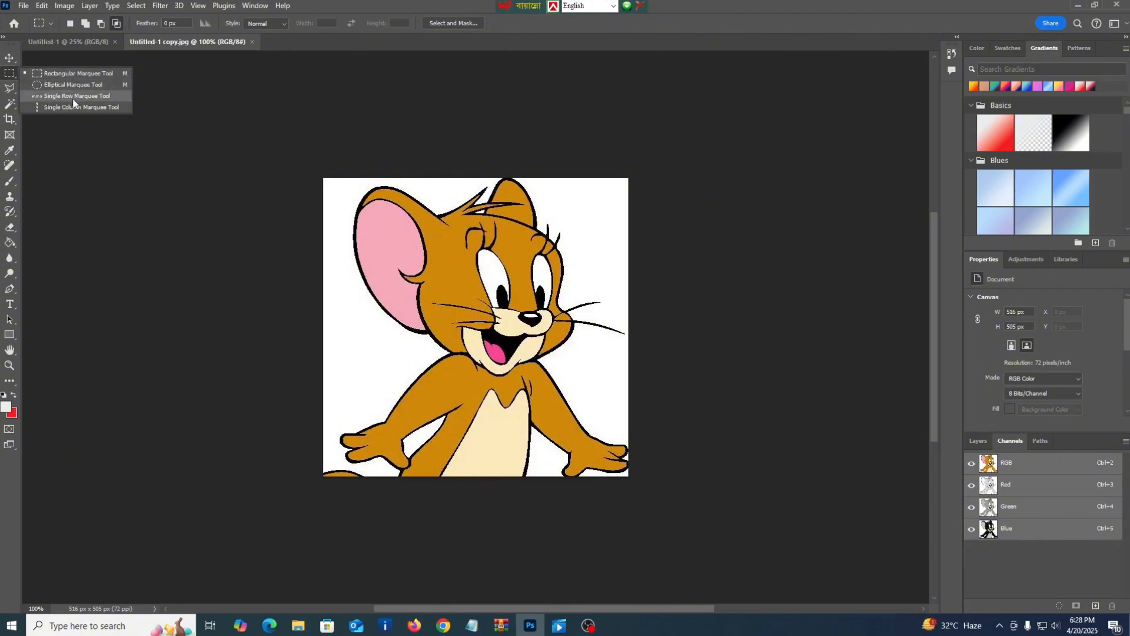
left_click(40, 94)
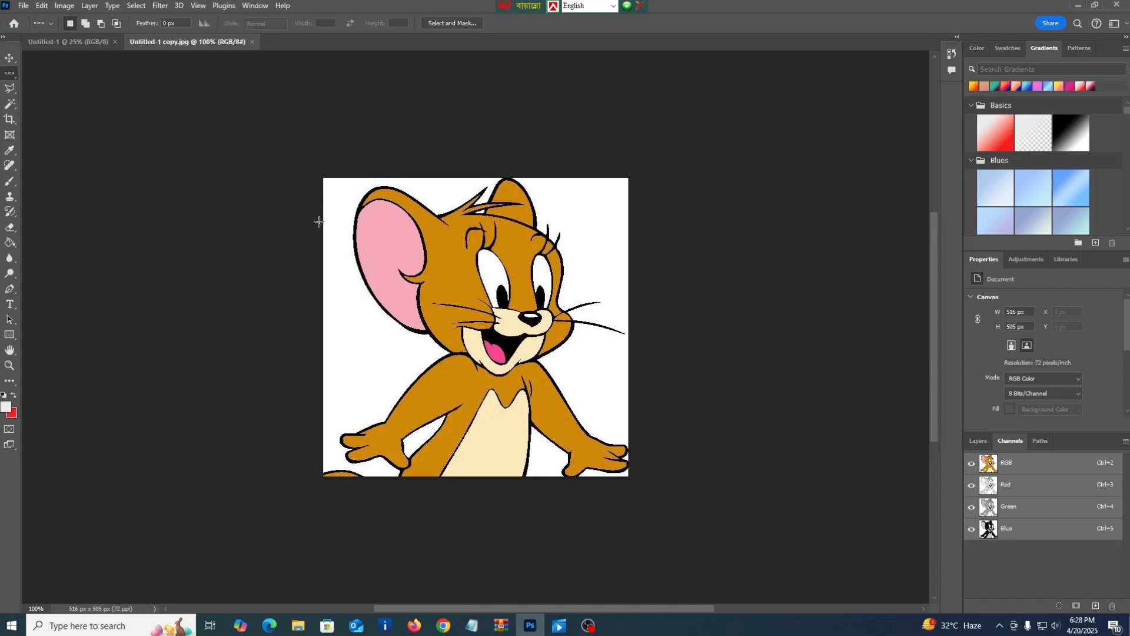
left_click(465, 195)
key("shift+BackSpace")
left_click(633, 156)
key("ctrl+d")
left_click(452, 206, "ctrl")
left_click(492, 209, "ctrl")
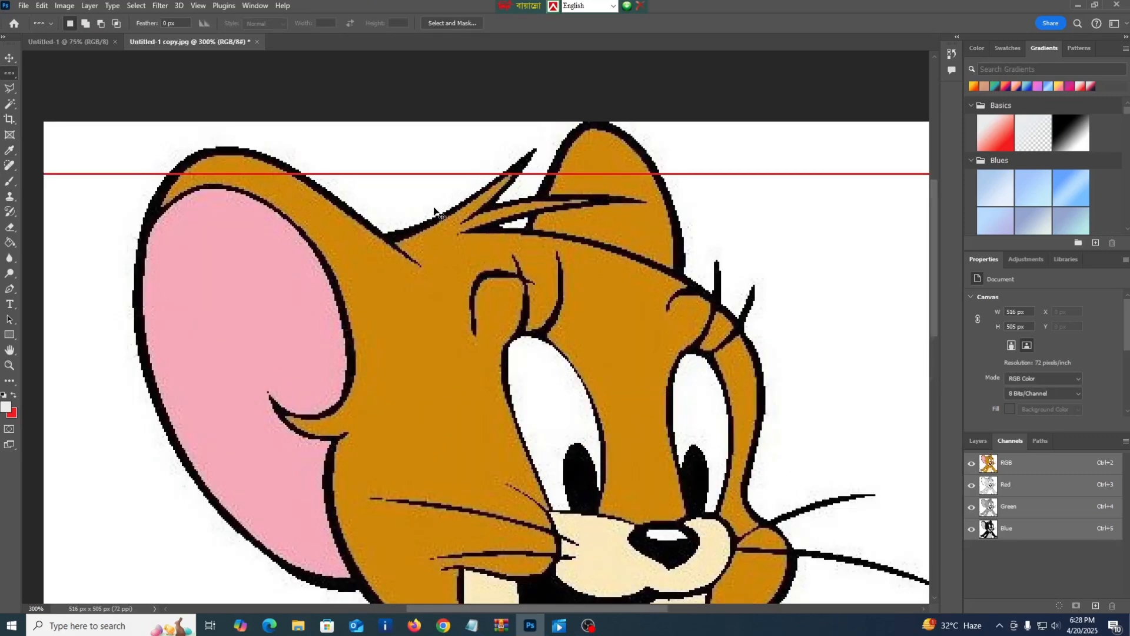
key("ctrl+minus")
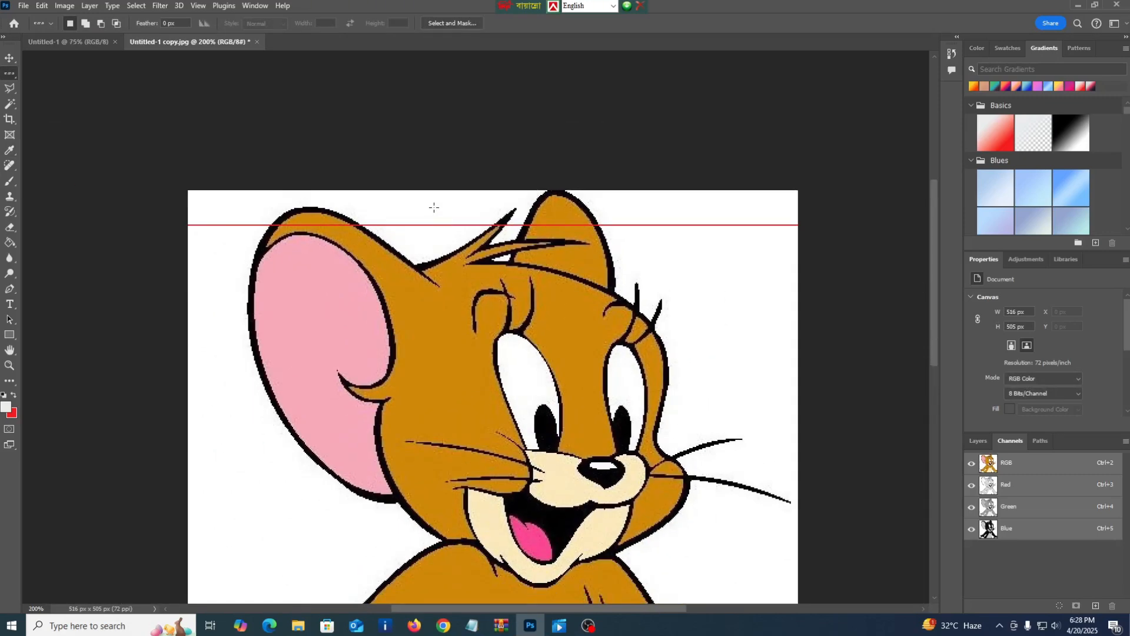